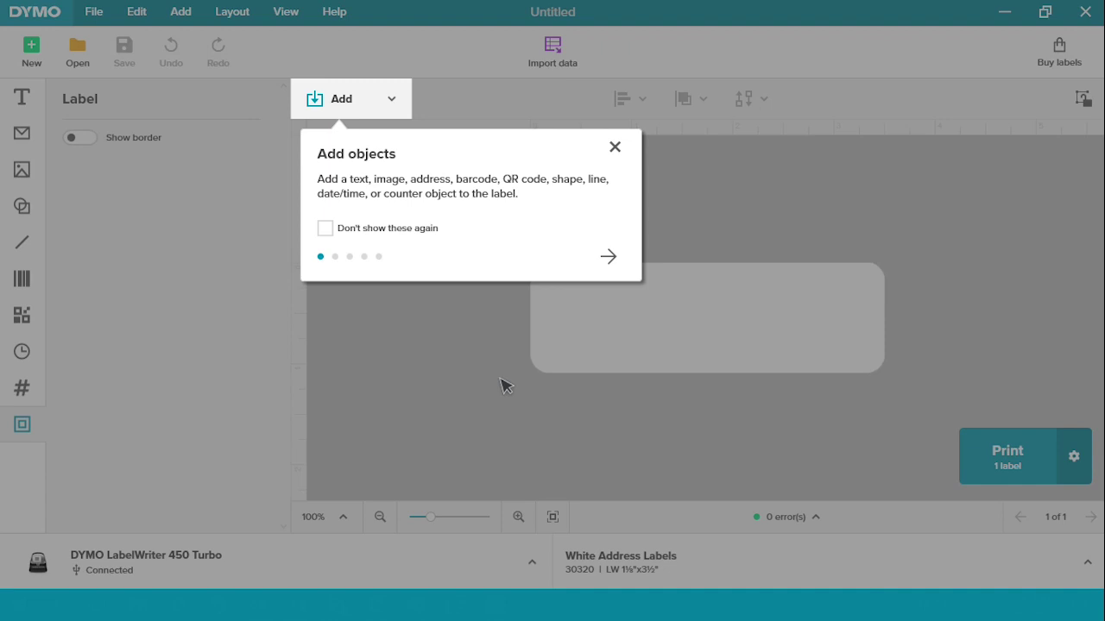
# Step: Start a new label and dismiss the introductory tips
pyautogui.click(614, 147)
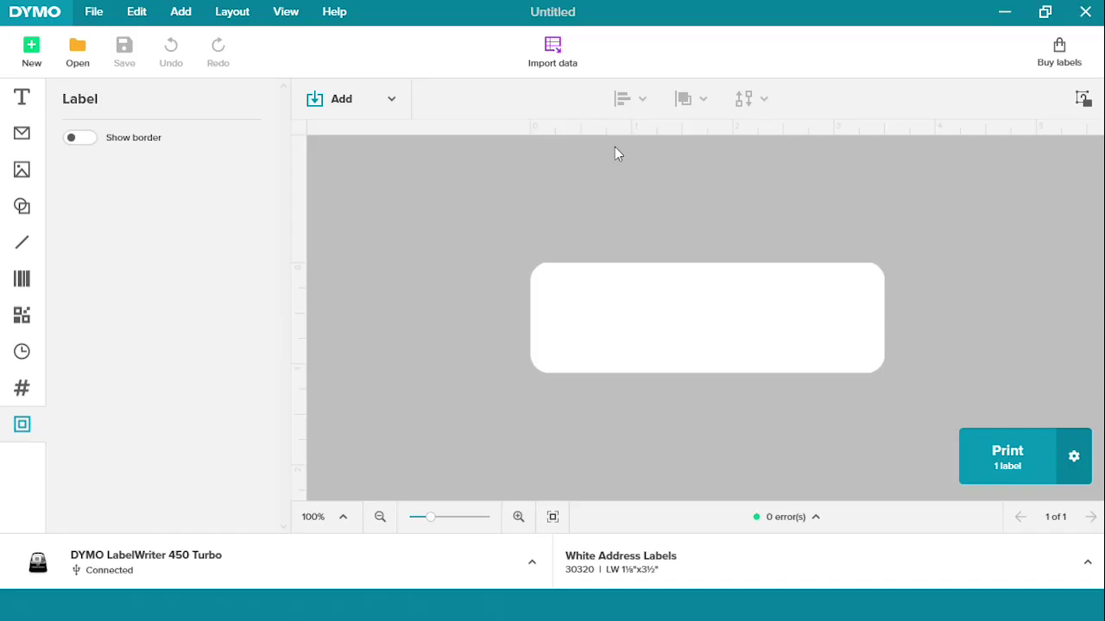
pyautogui.click(39, 55)
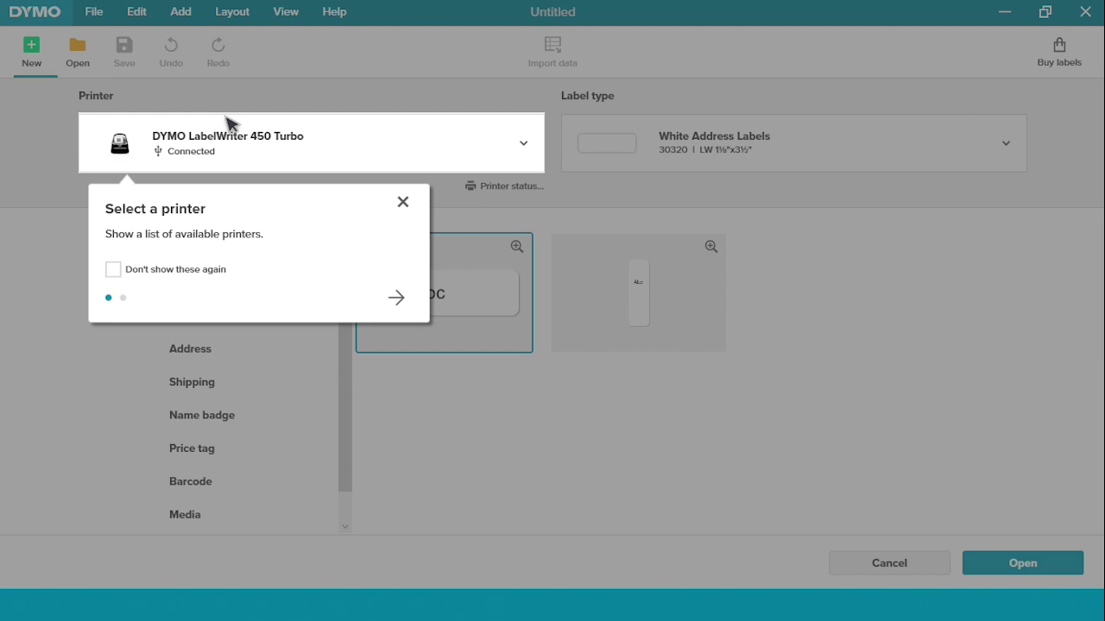
pyautogui.click(399, 298)
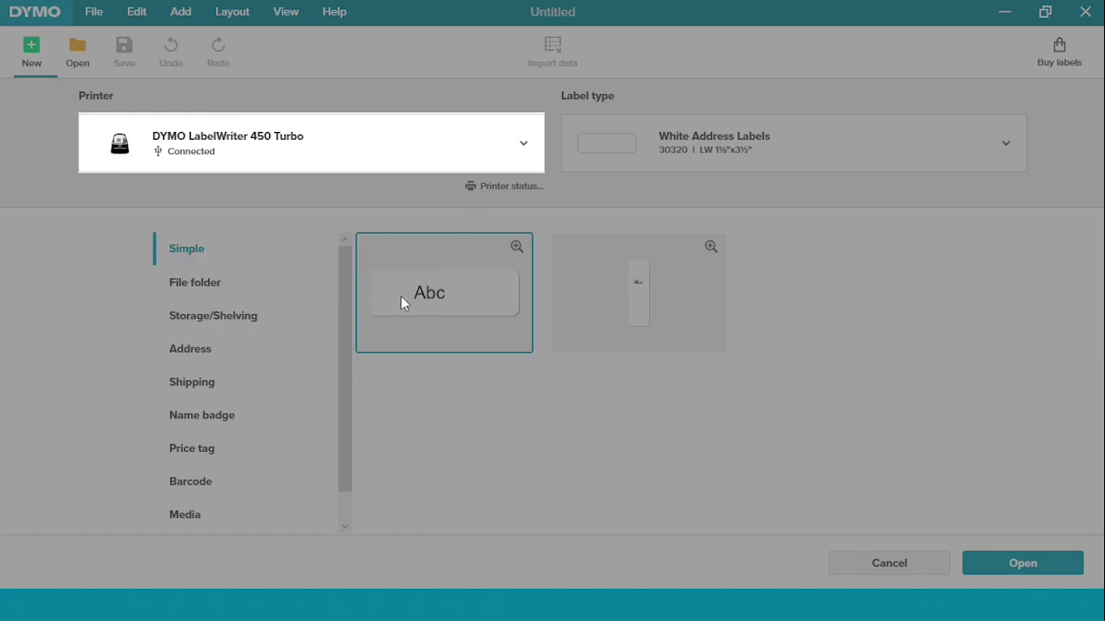
pyautogui.click(688, 169)
# Step: Set the label type to White Address Labels 30252 and choose the Blank category
pyautogui.click(686, 153)
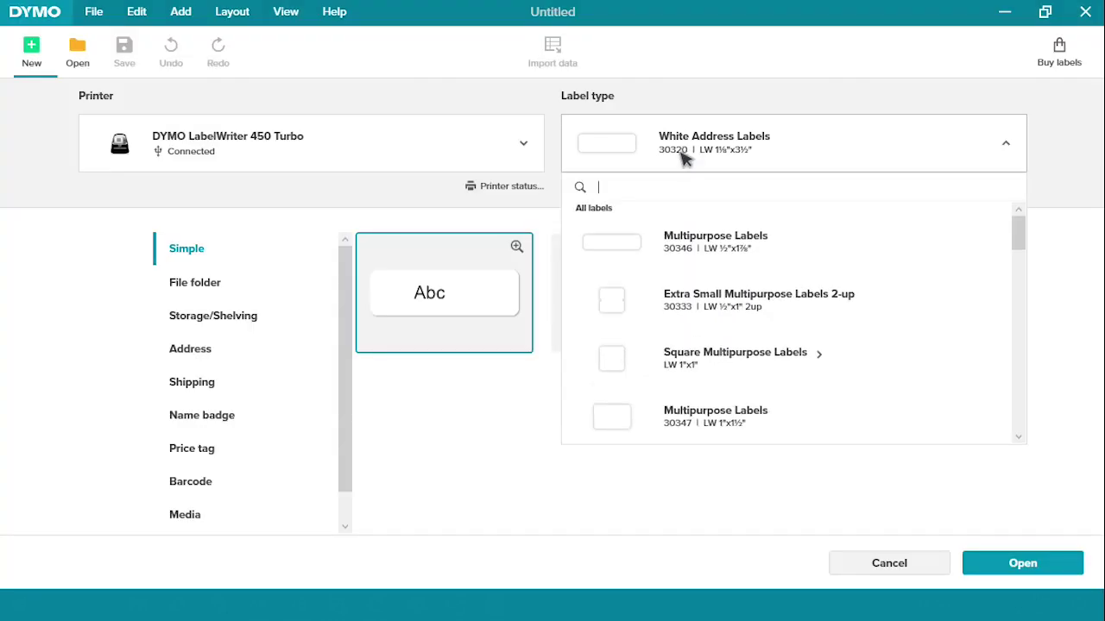
pyautogui.write('30252')
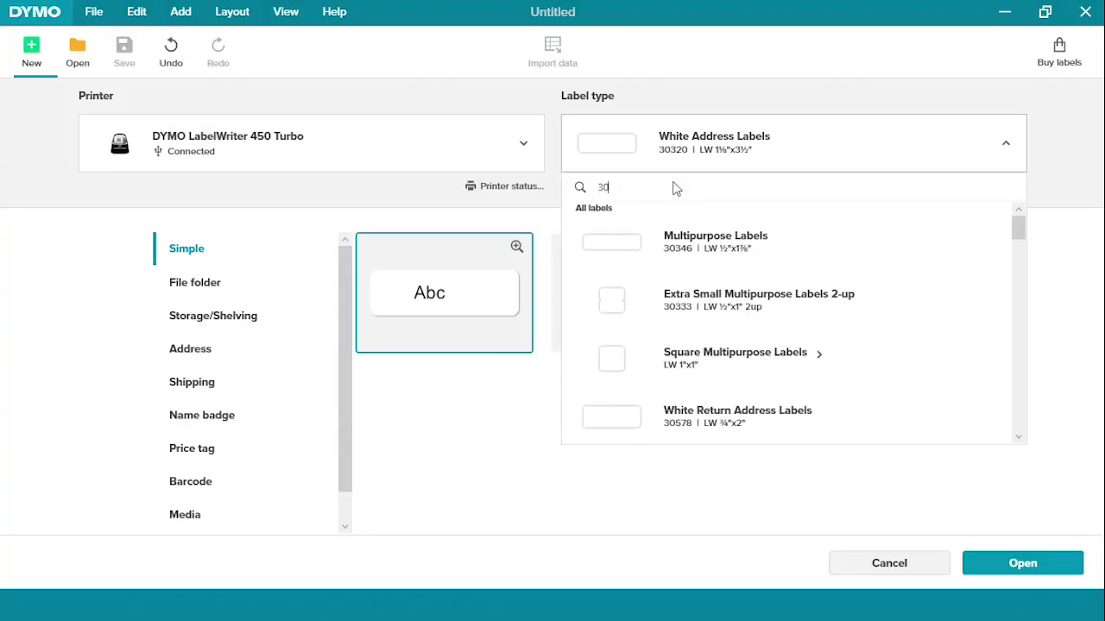
pyautogui.click(688, 242)
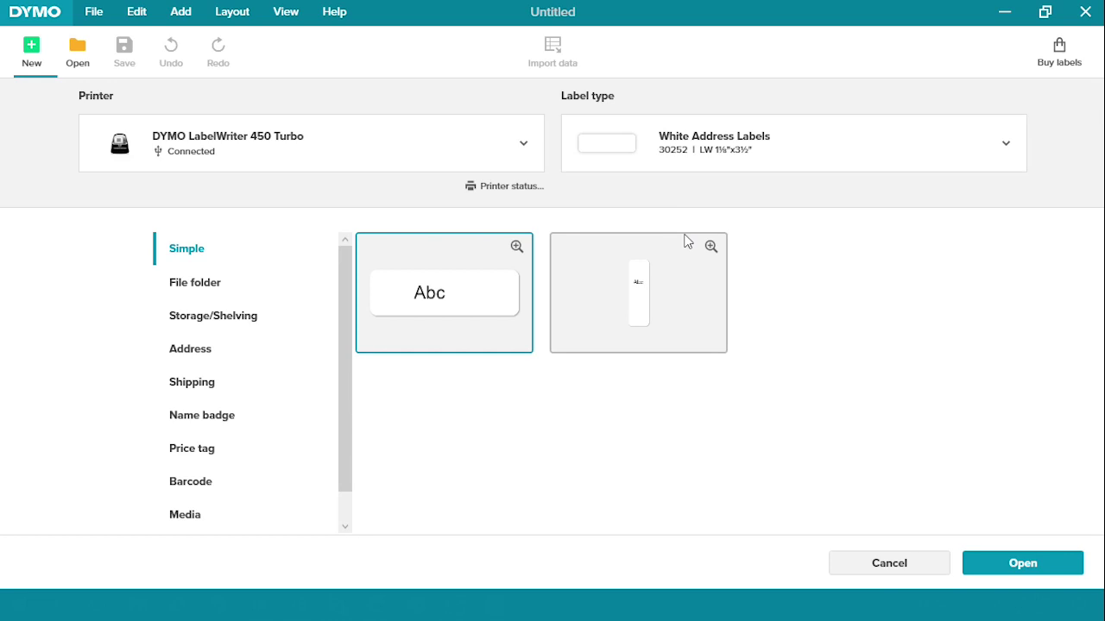
pyautogui.click(345, 527)
pyautogui.click(264, 516)
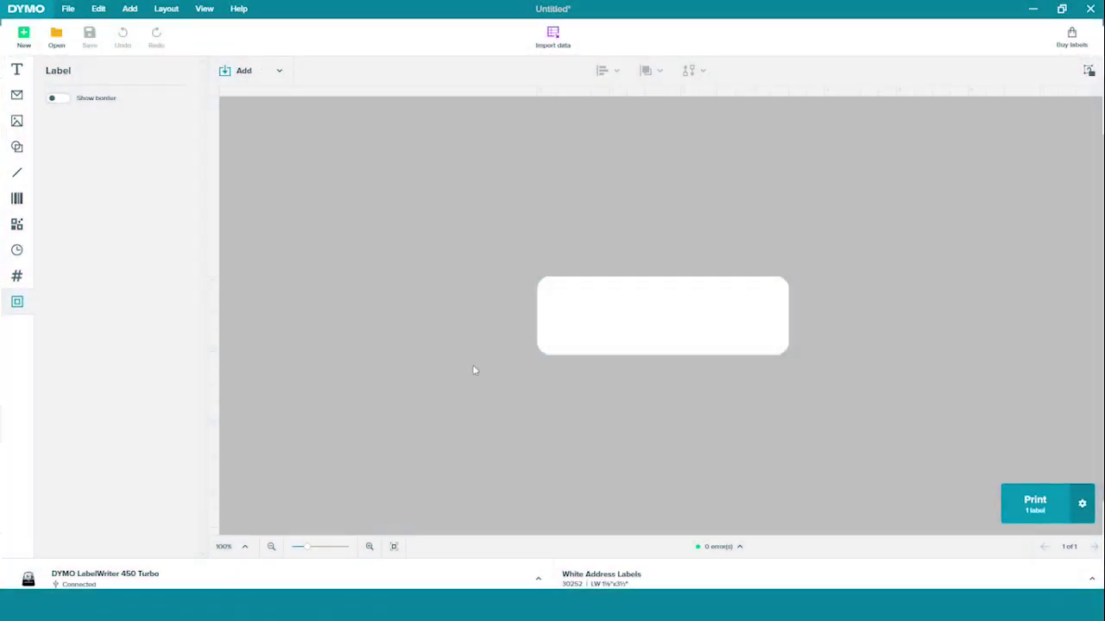
# Step: Add a text object and replace the placeholder Abc with 'Sweaters'
pyautogui.click(250, 72)
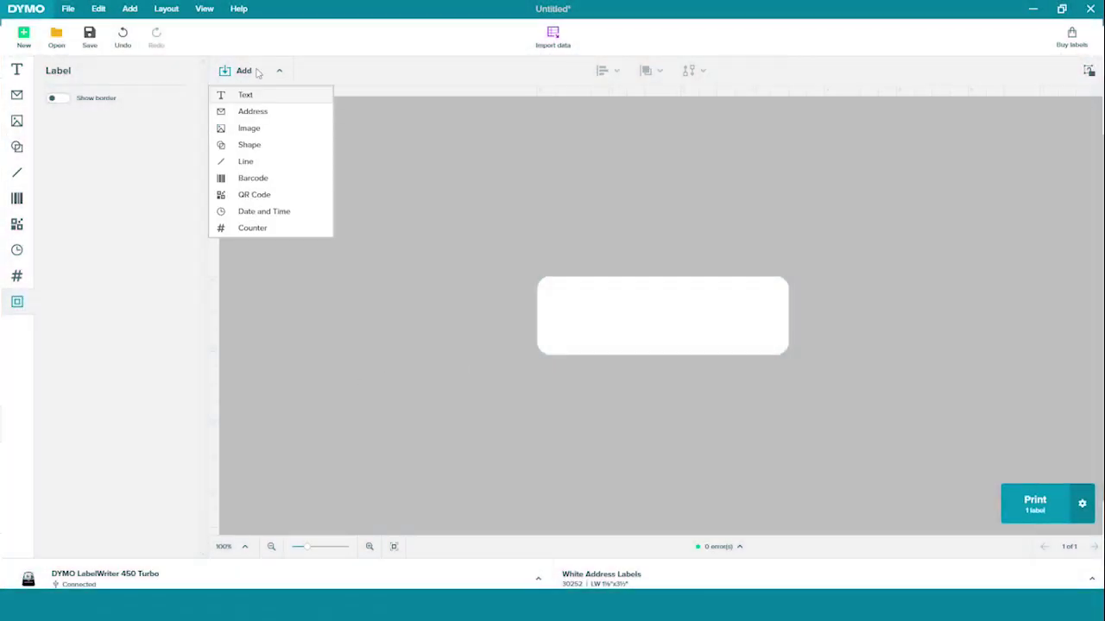
pyautogui.click(246, 95)
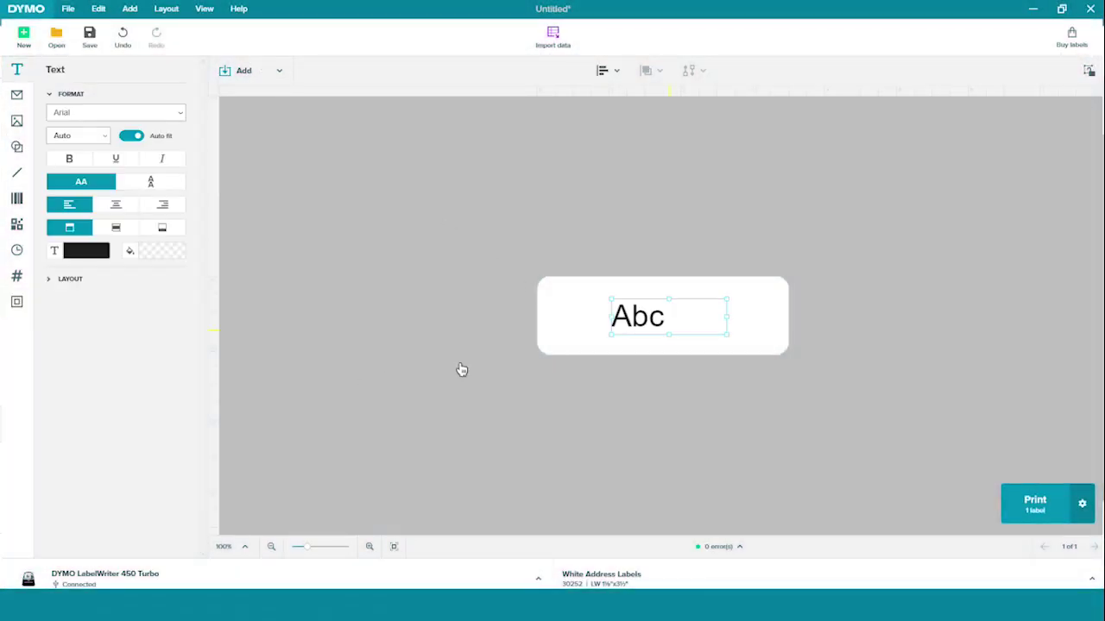
pyautogui.doubleClick(664, 324)
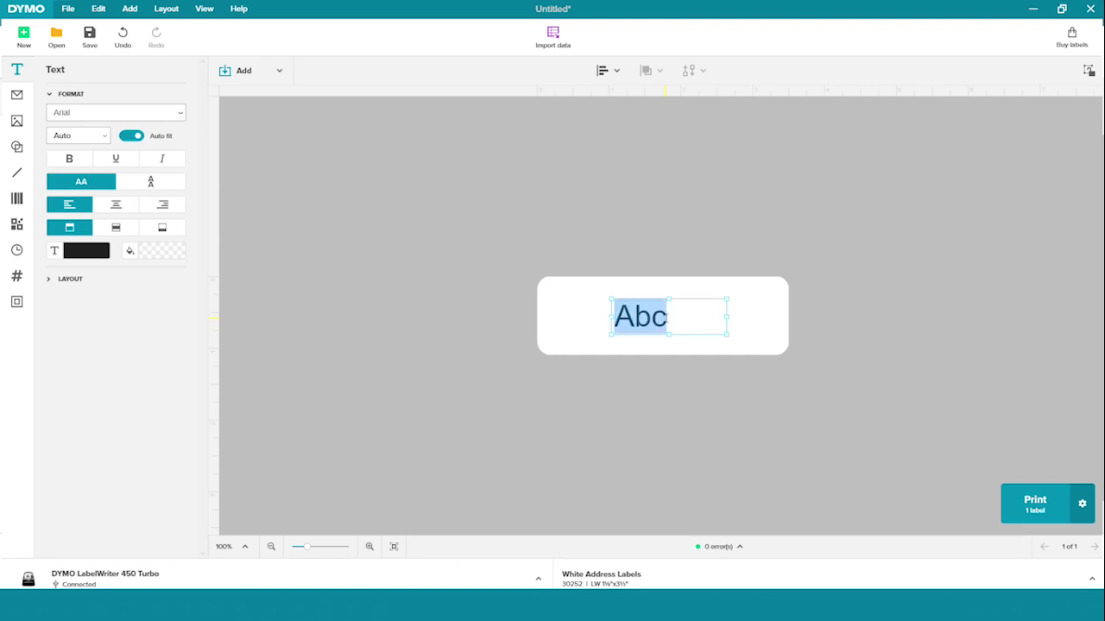
pyautogui.write('Swe')
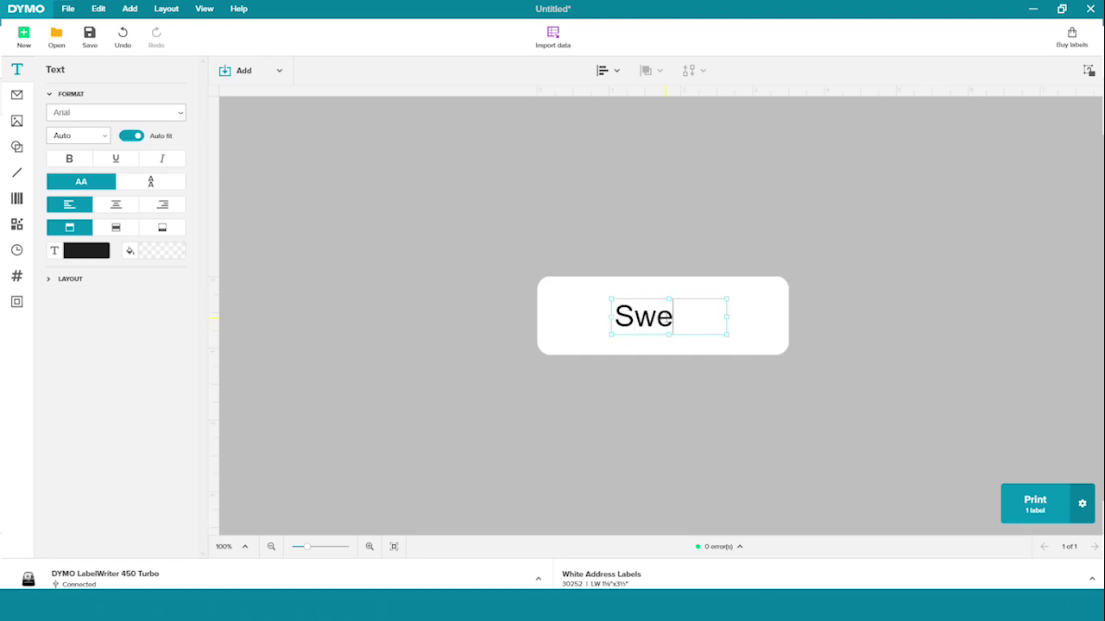
pyautogui.write('aters')
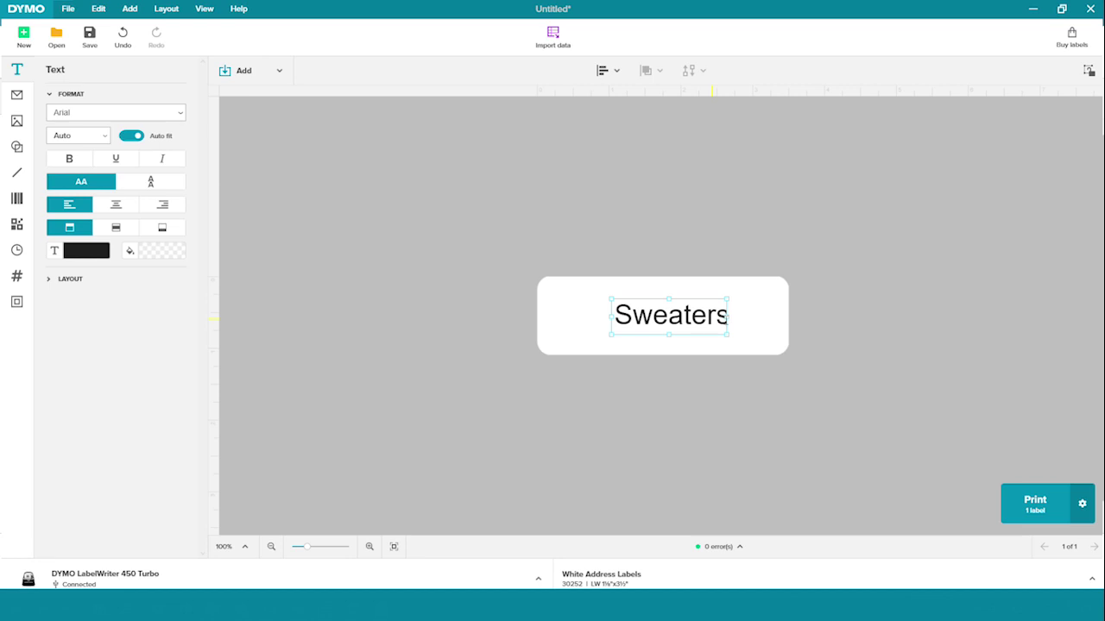
# Step: Widen the Sweaters text box and centre it horizontally on the label
pyautogui.moveTo(726, 318); pyautogui.dragTo(741, 318)
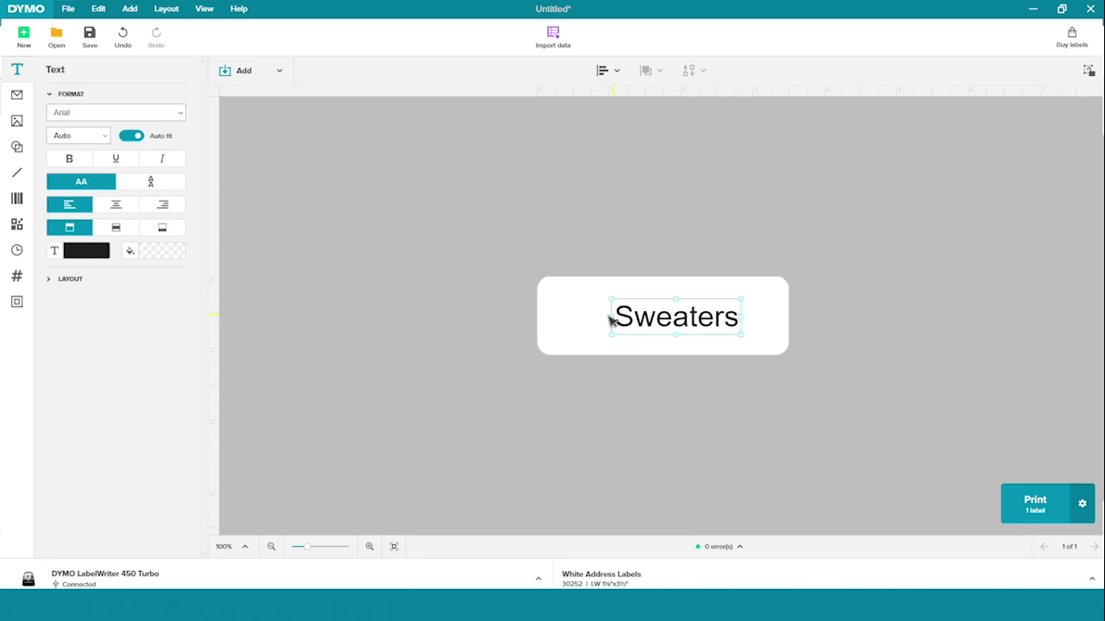
pyautogui.moveTo(609, 318); pyautogui.dragTo(603, 316)
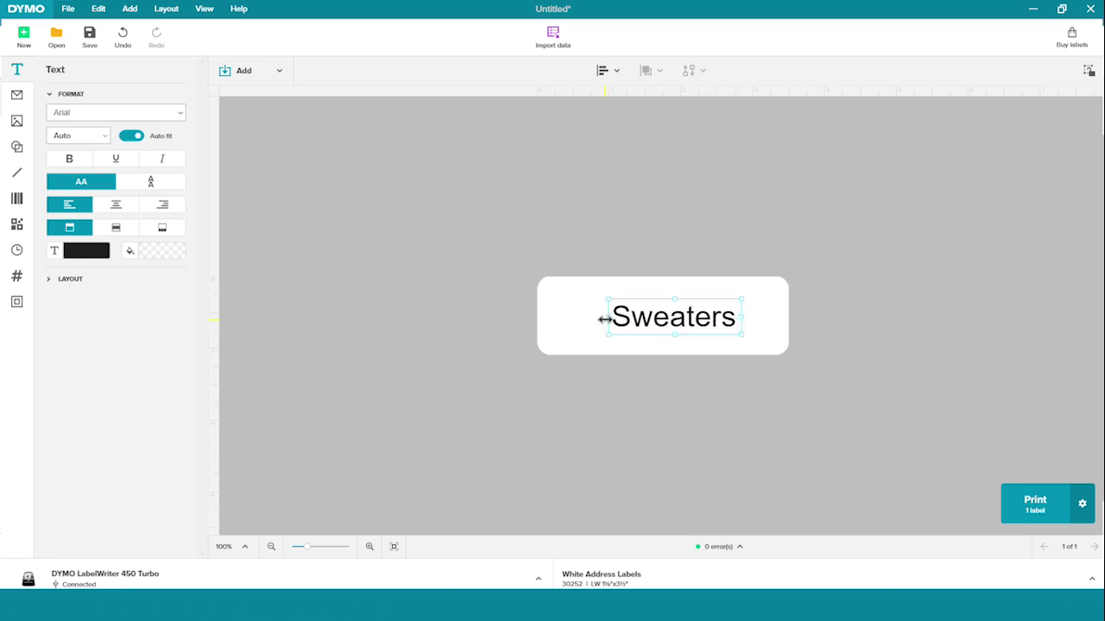
pyautogui.click(607, 71)
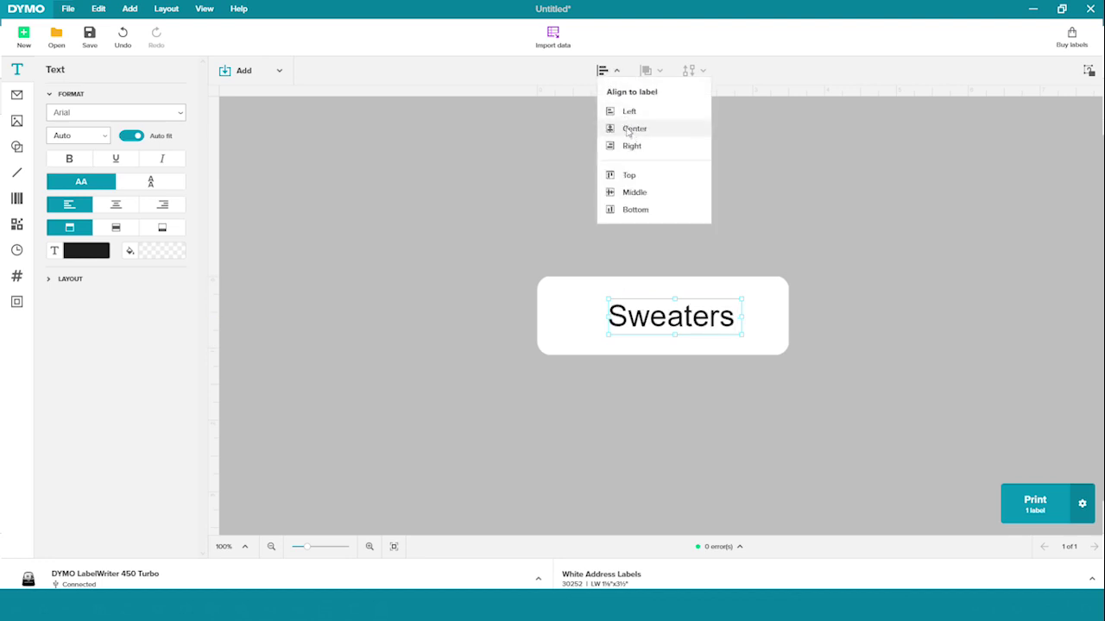
pyautogui.click(629, 130)
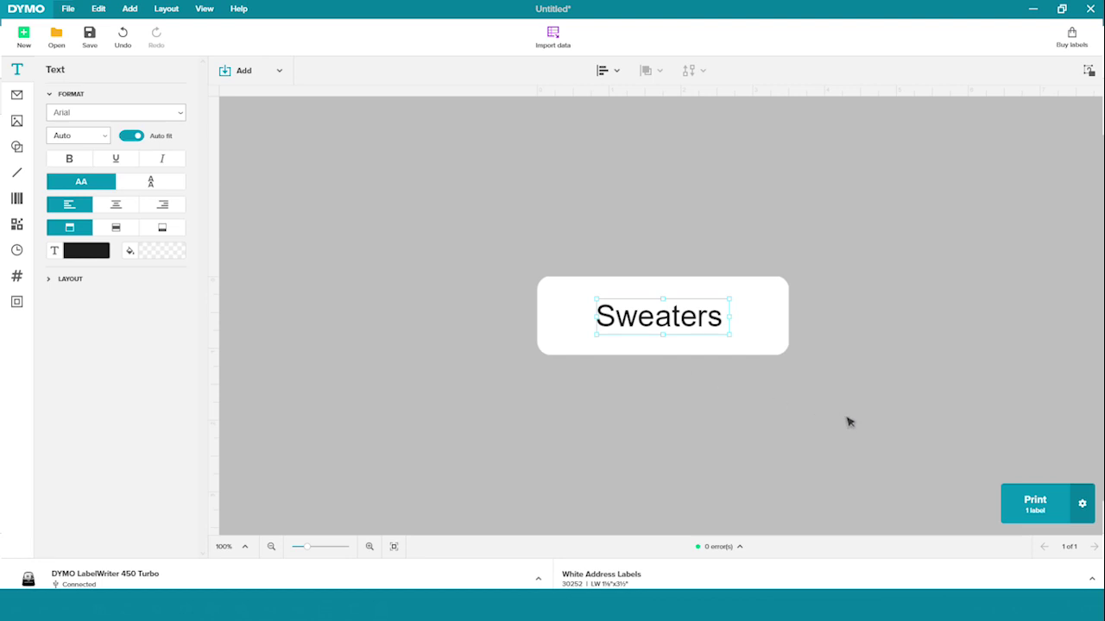
# Step: Print the Sweaters label as 5 collated copies
pyautogui.click(1031, 503)
pyautogui.click(1083, 506)
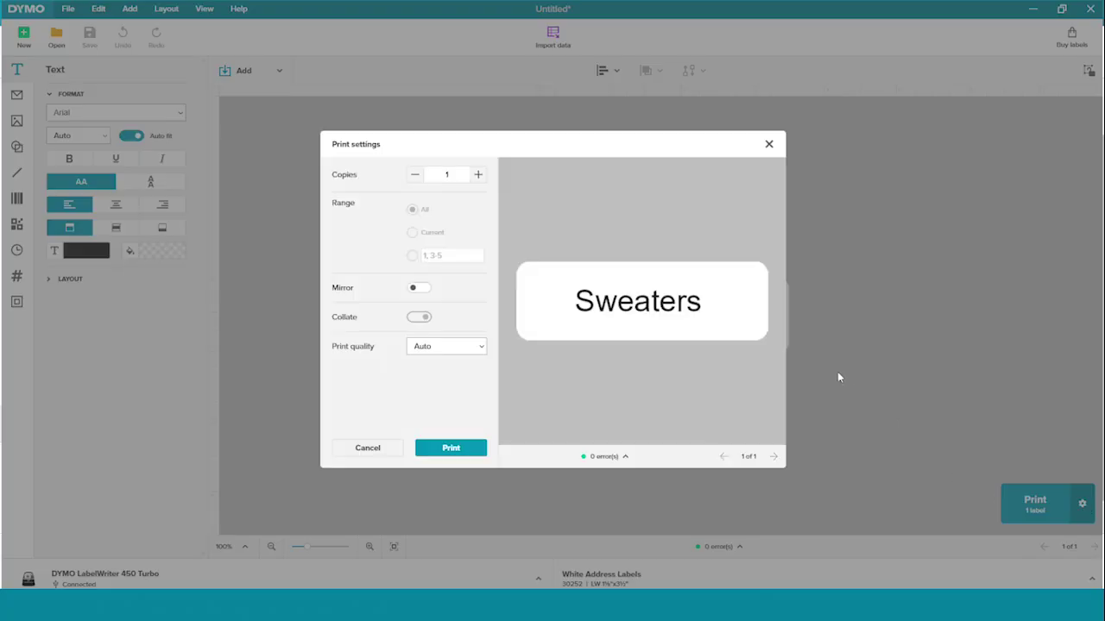
pyautogui.click(478, 175)
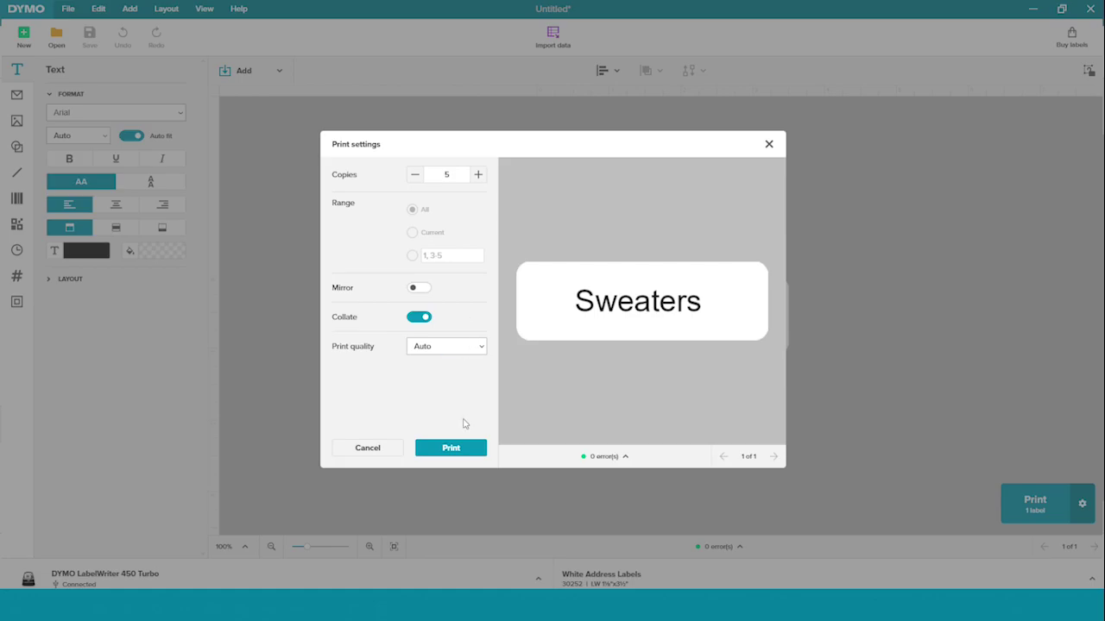
pyautogui.click(463, 446)
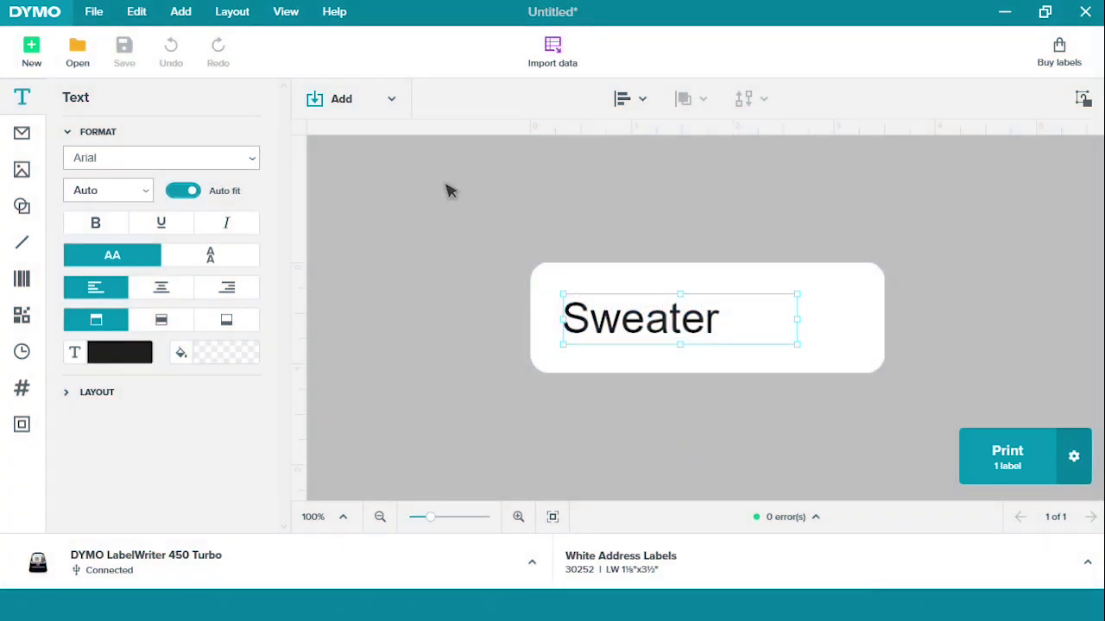
# Step: Add and resize an image placeholder beside Sweater, then list the Business clip art
pyautogui.click(346, 97)
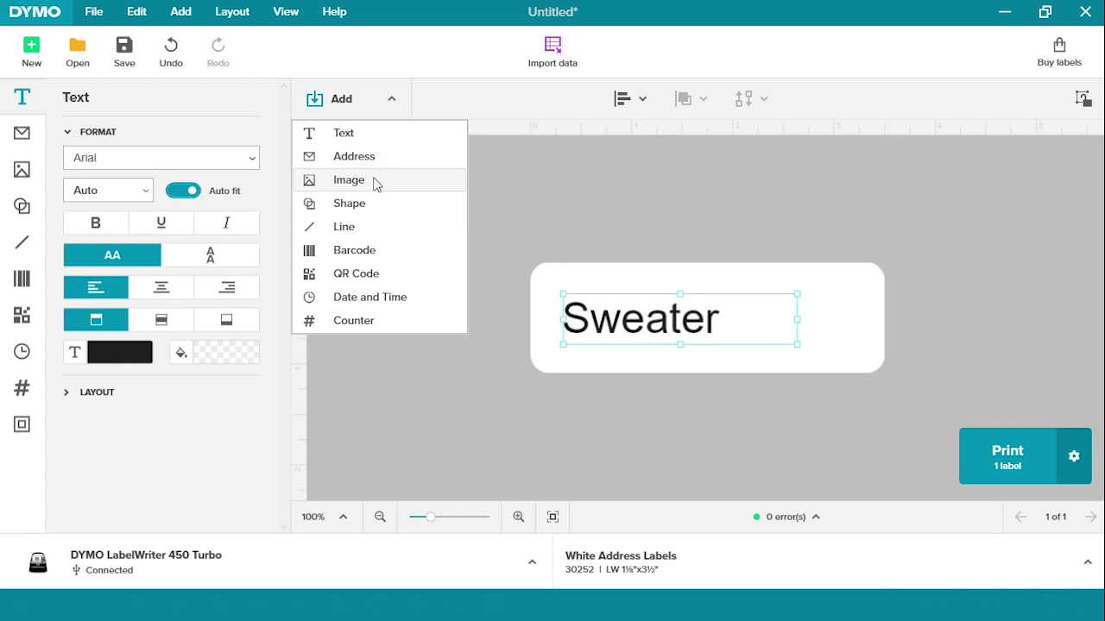
pyautogui.click(371, 179)
pyautogui.moveTo(635, 343); pyautogui.dragTo(779, 337)
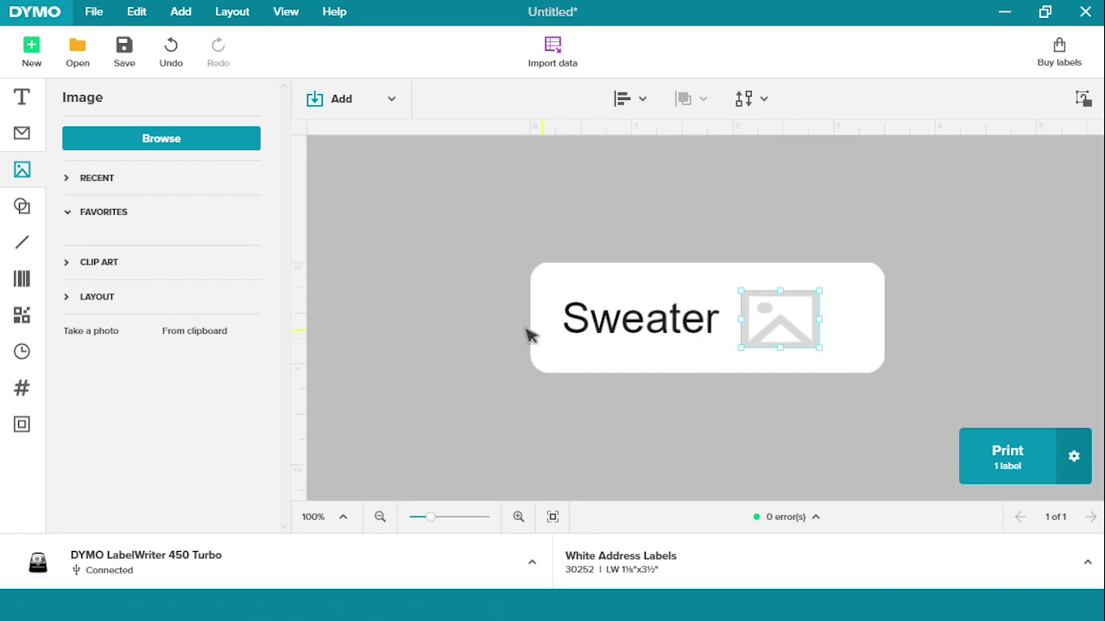
pyautogui.click(91, 265)
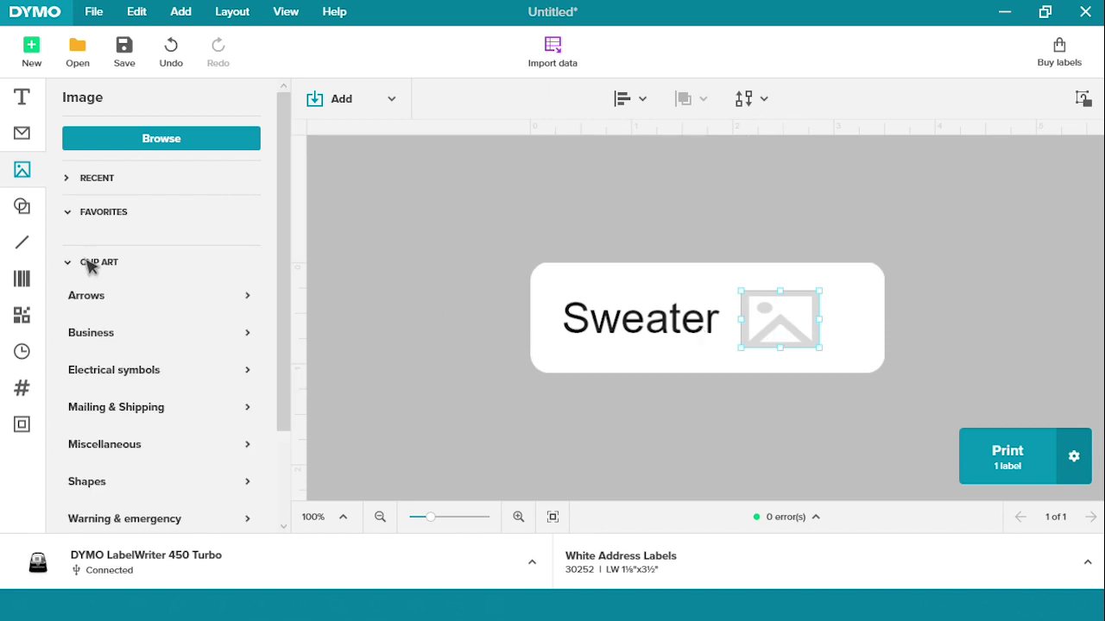
pyautogui.click(94, 339)
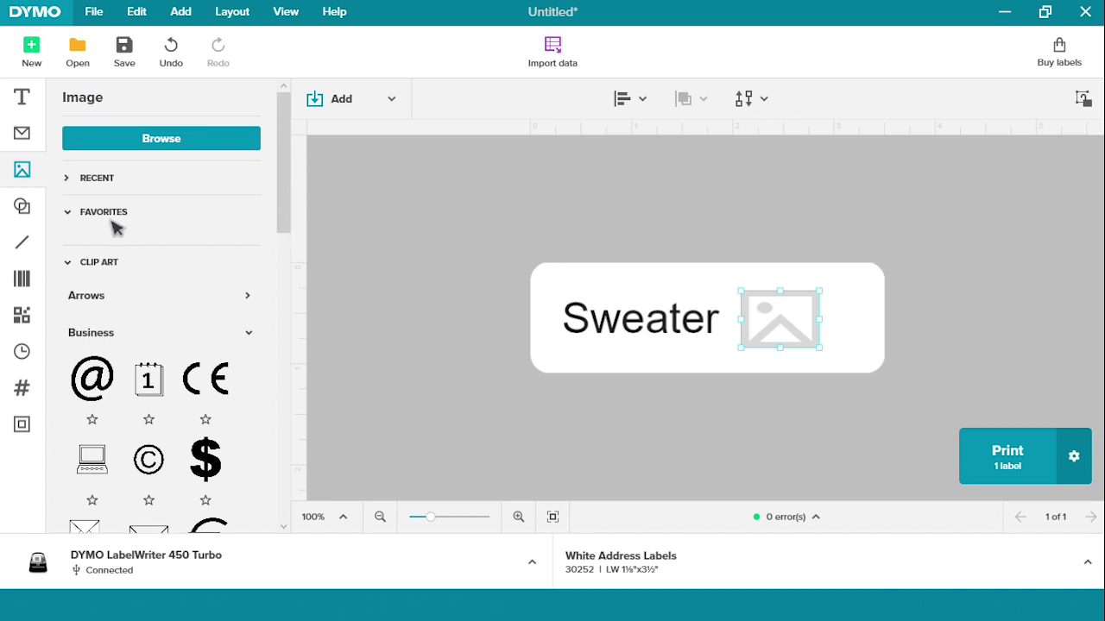
# Step: Insert Sample Image.jpg into the placeholder and star it as a favourite image
pyautogui.click(127, 149)
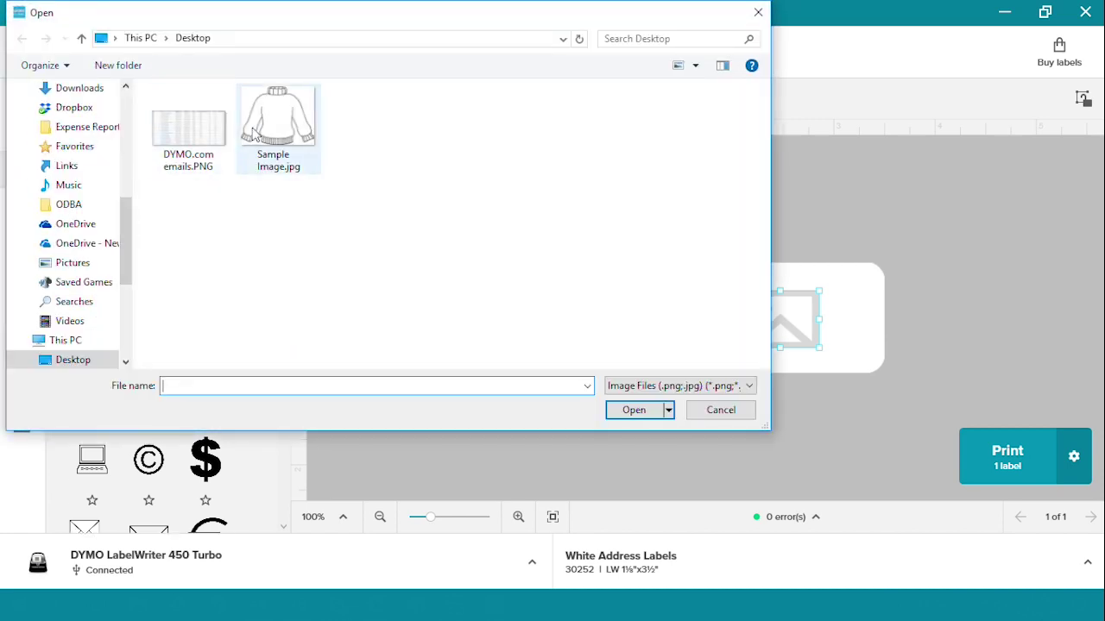
pyautogui.doubleClick(278, 125)
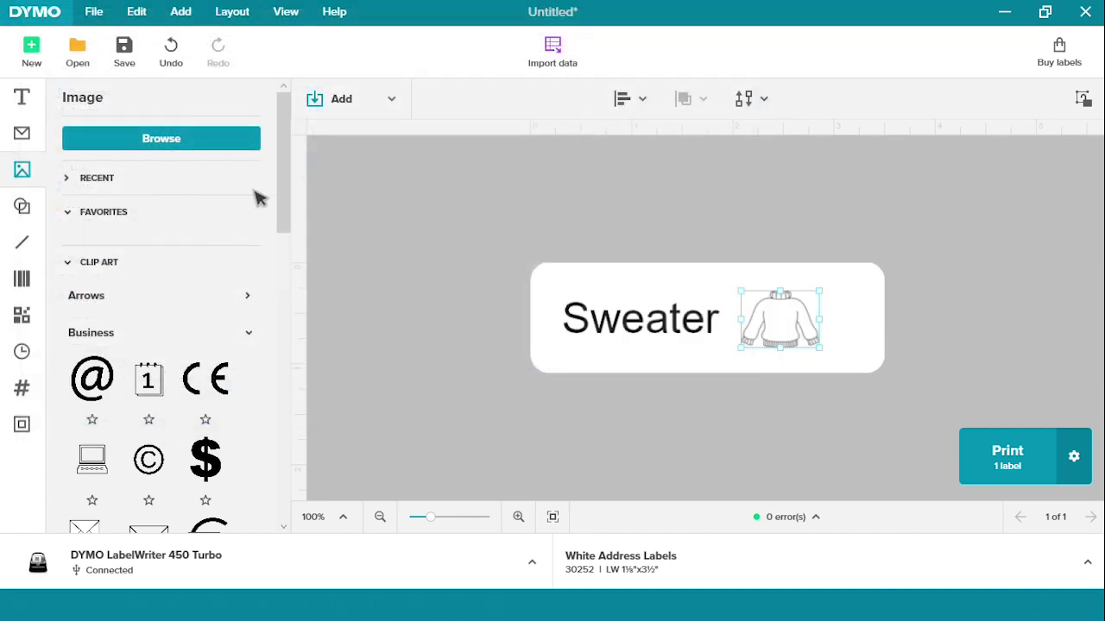
pyautogui.click(97, 179)
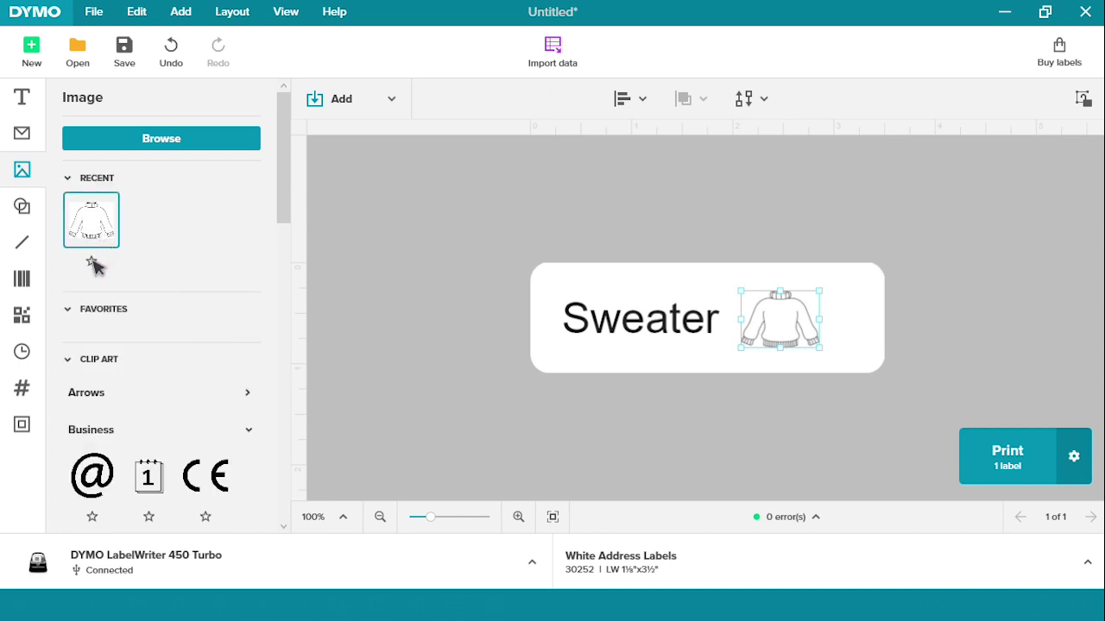
pyautogui.click(92, 263)
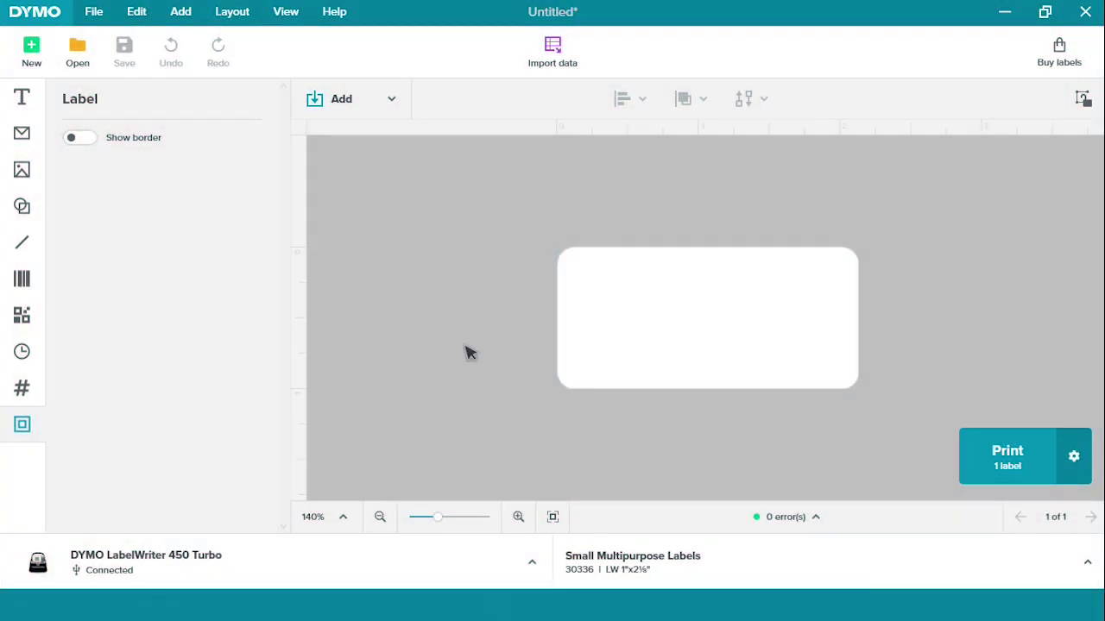
# Step: Add a barcode to the label and set its type to UPC-E
pyautogui.click(361, 114)
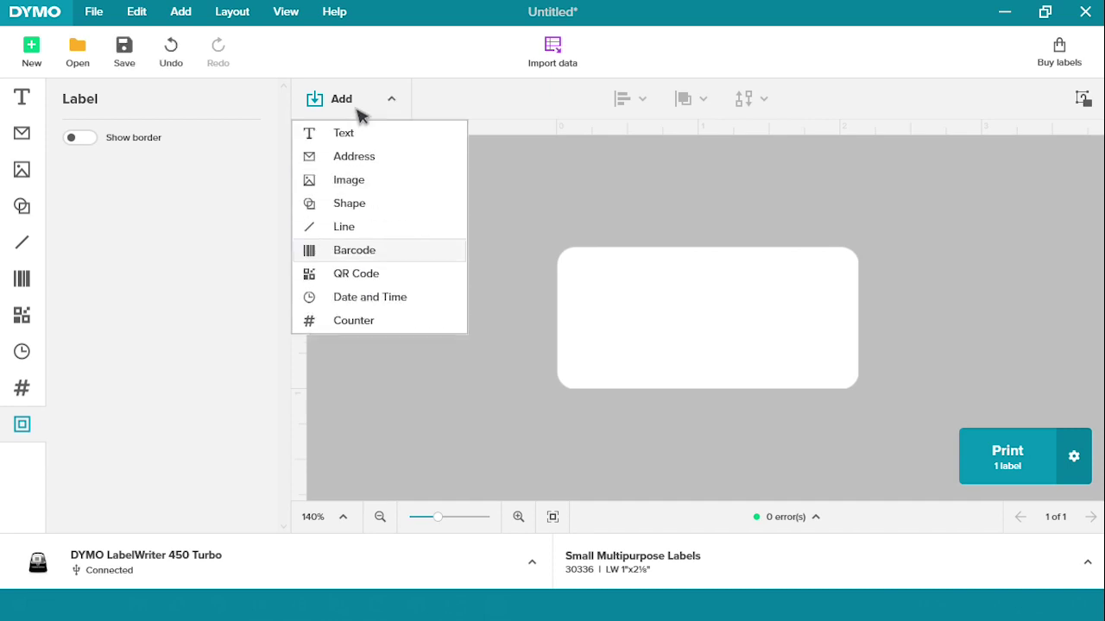
pyautogui.click(366, 251)
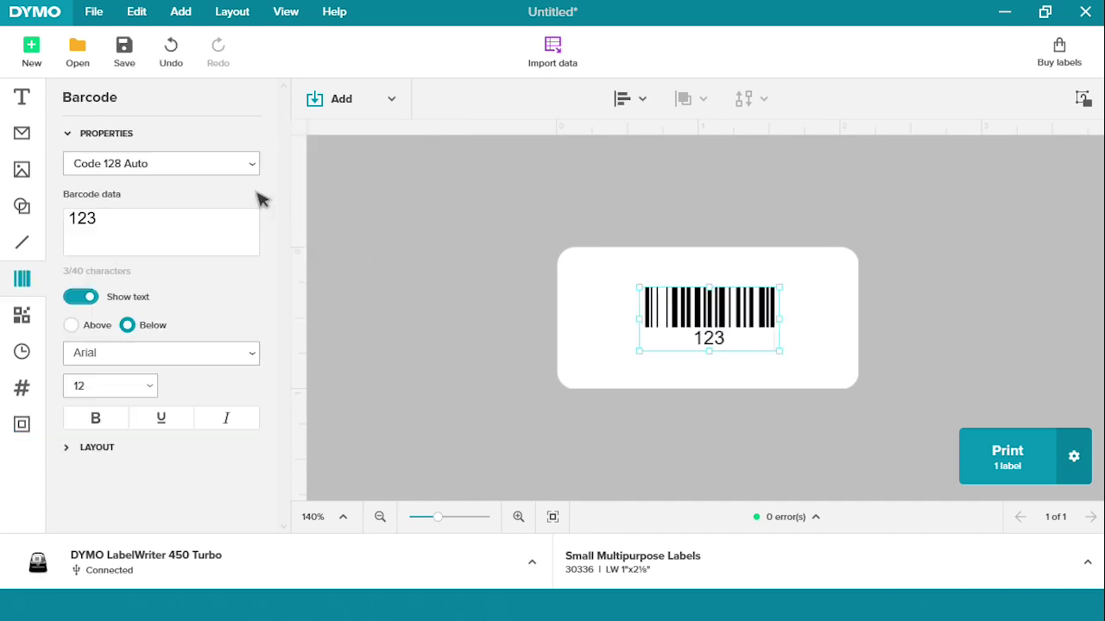
pyautogui.click(209, 165)
pyautogui.scroll(1, 252, 218)
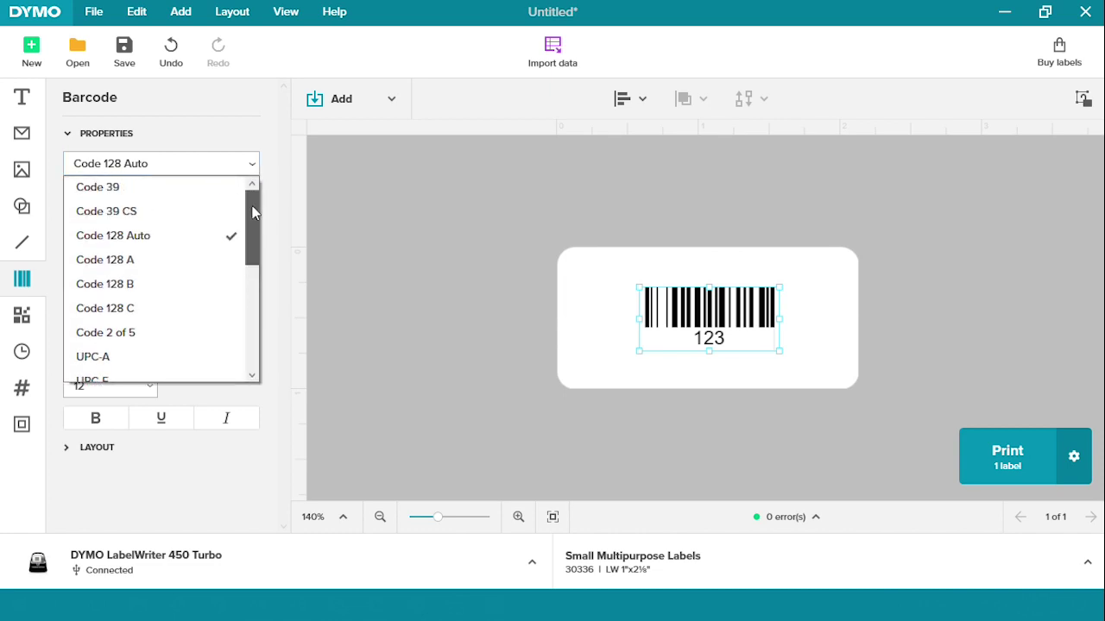
pyautogui.moveTo(252, 215); pyautogui.dragTo(249, 292)
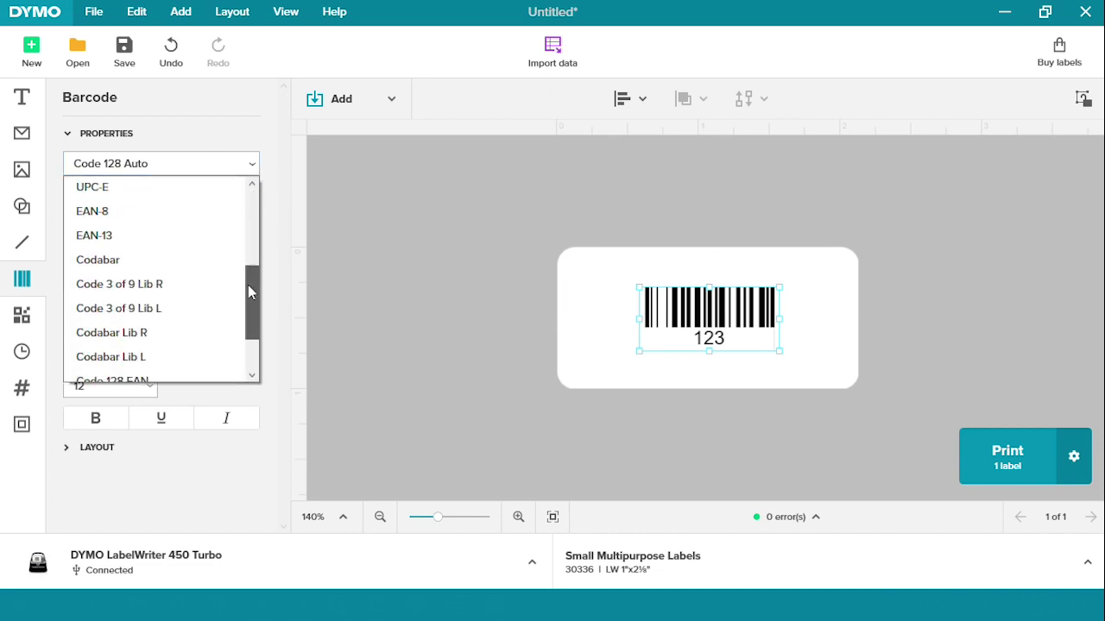
pyautogui.click(128, 188)
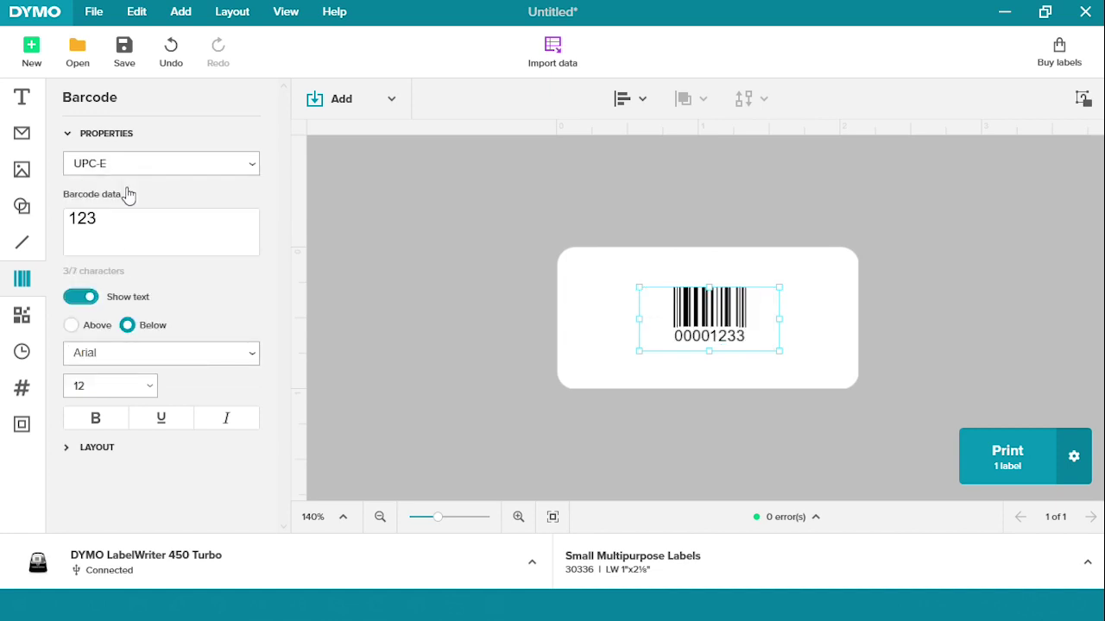
# Step: Enter 1234567 as the barcode data so it reads 12345670 without errors
pyautogui.write('45678')
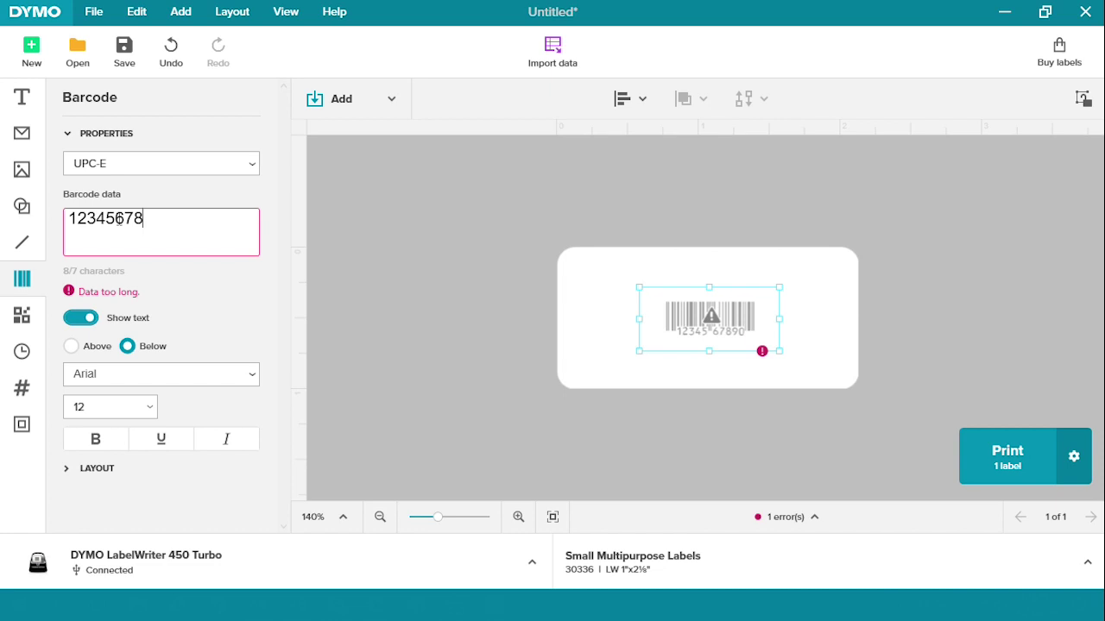
pyautogui.press('BackSpace')
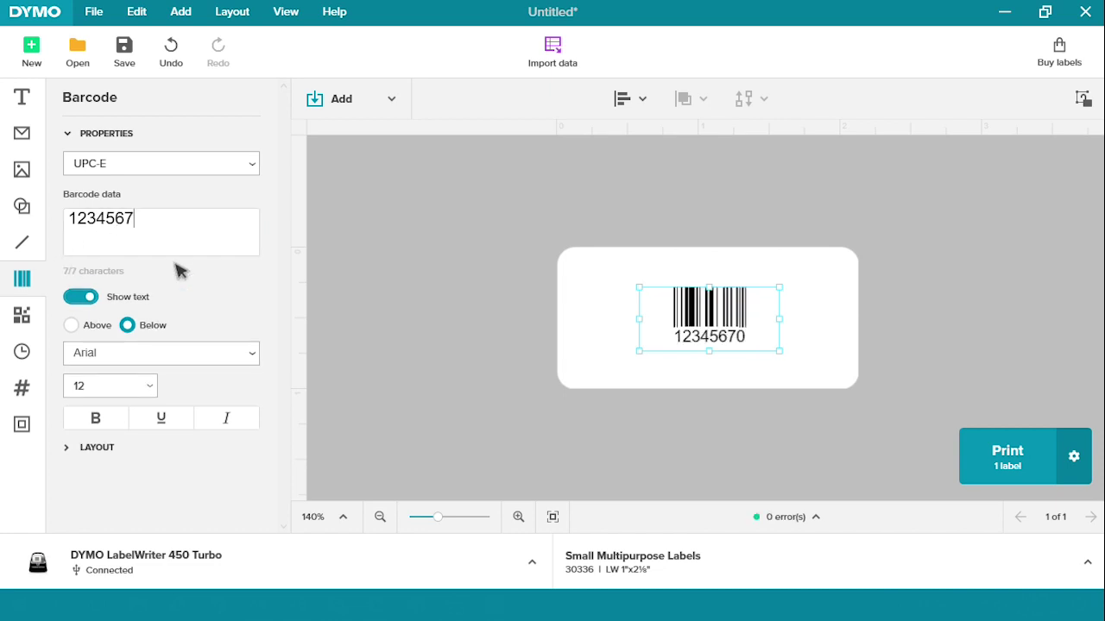
pyautogui.click(97, 447)
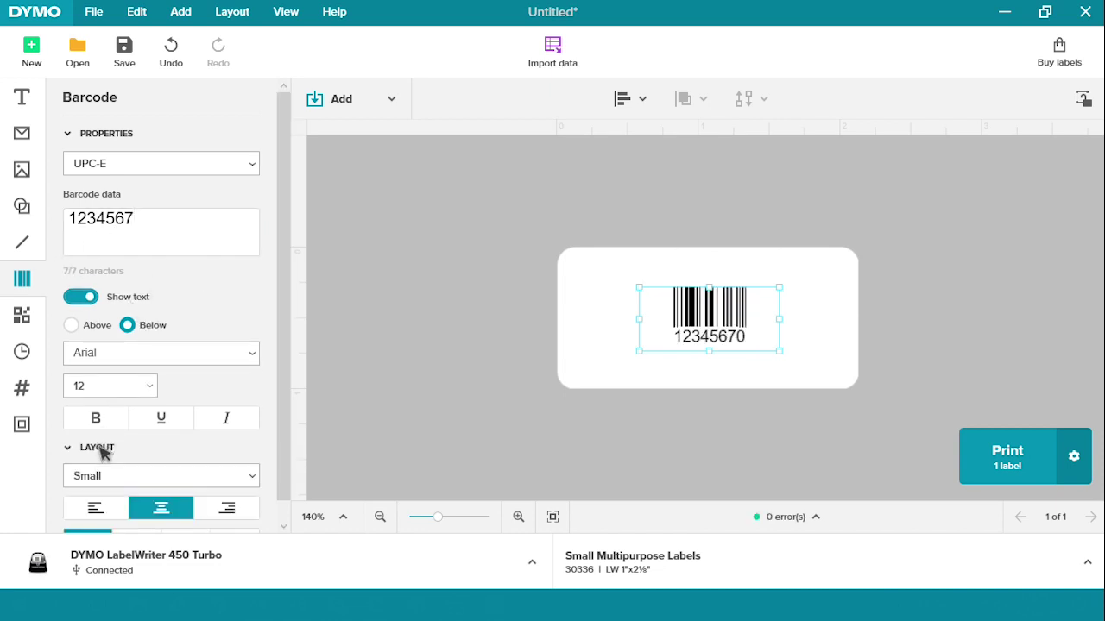
# Step: Rotate the UPC-E barcode vertically and stretch it to the label's full height
pyautogui.scroll(-1, 172, 431)
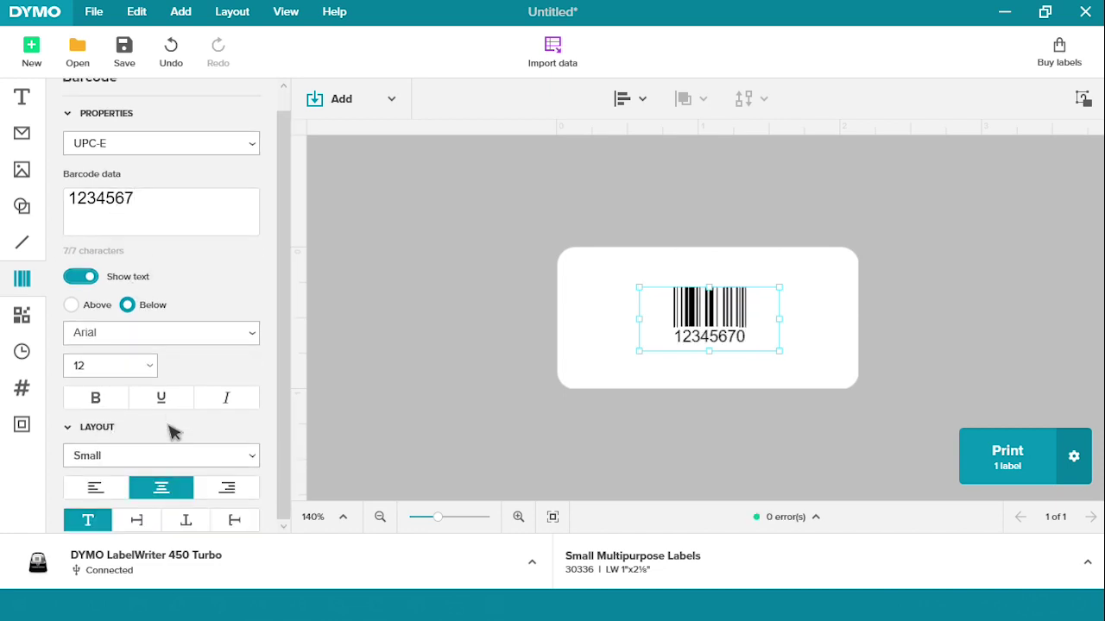
pyautogui.click(232, 520)
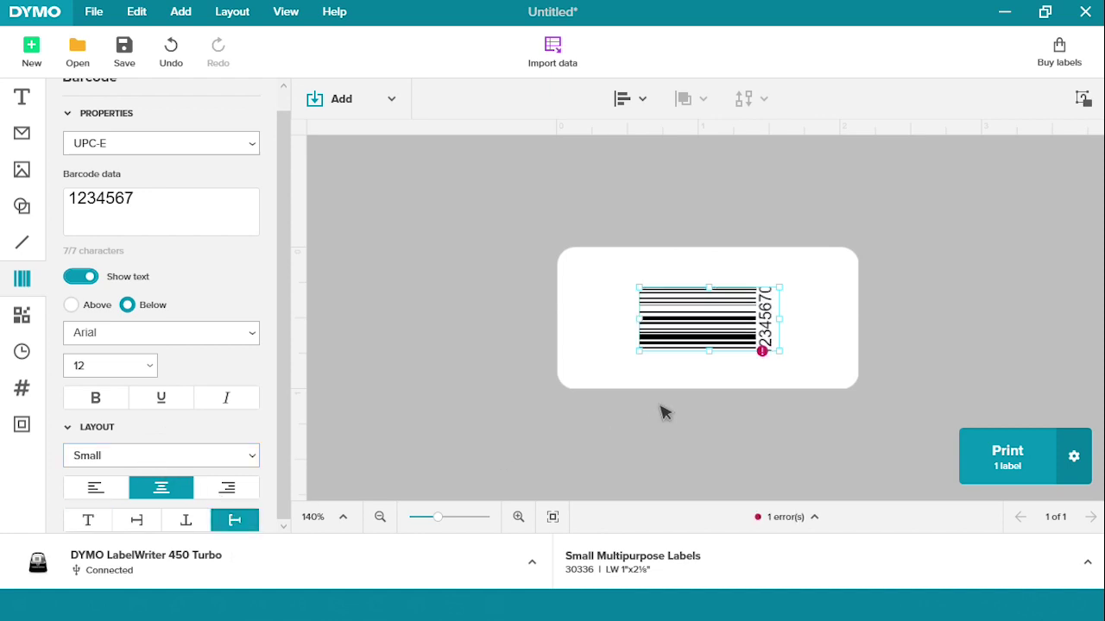
pyautogui.moveTo(708, 352); pyautogui.dragTo(713, 441)
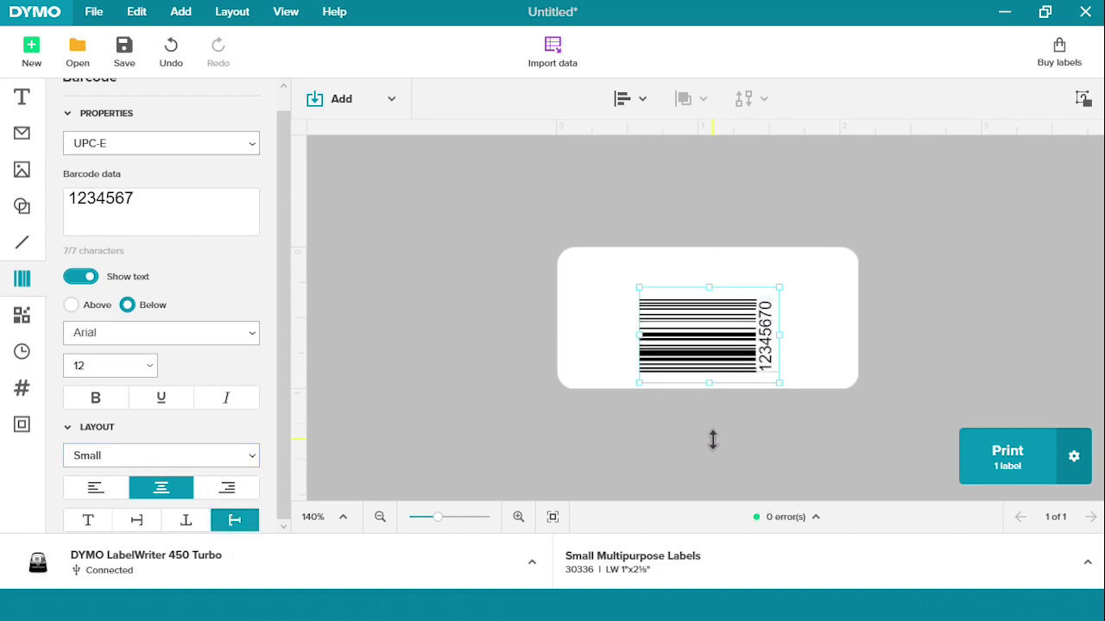
pyautogui.moveTo(708, 287); pyautogui.dragTo(698, 207)
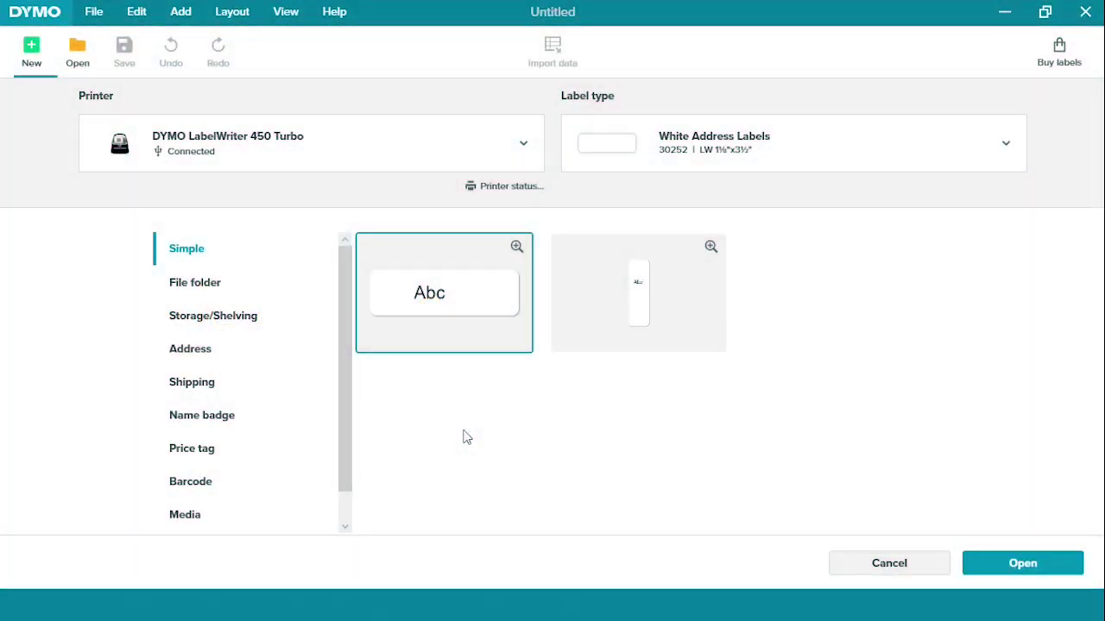
# Step: Open the Welcome name badge template on White Name Badge Labels 30857
pyautogui.click(692, 164)
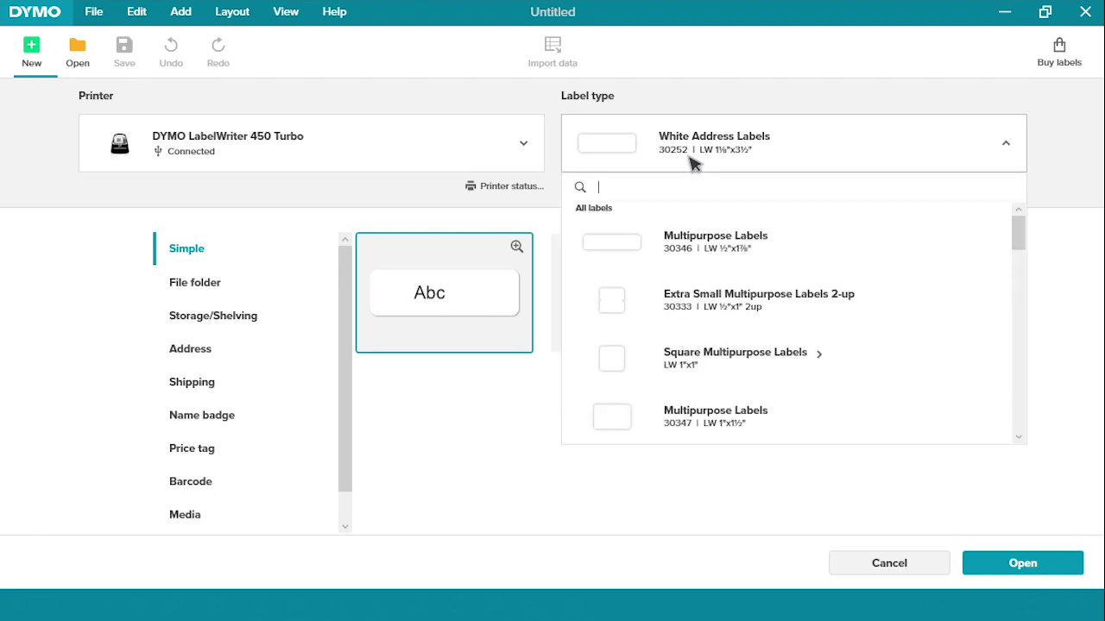
pyautogui.write('30857')
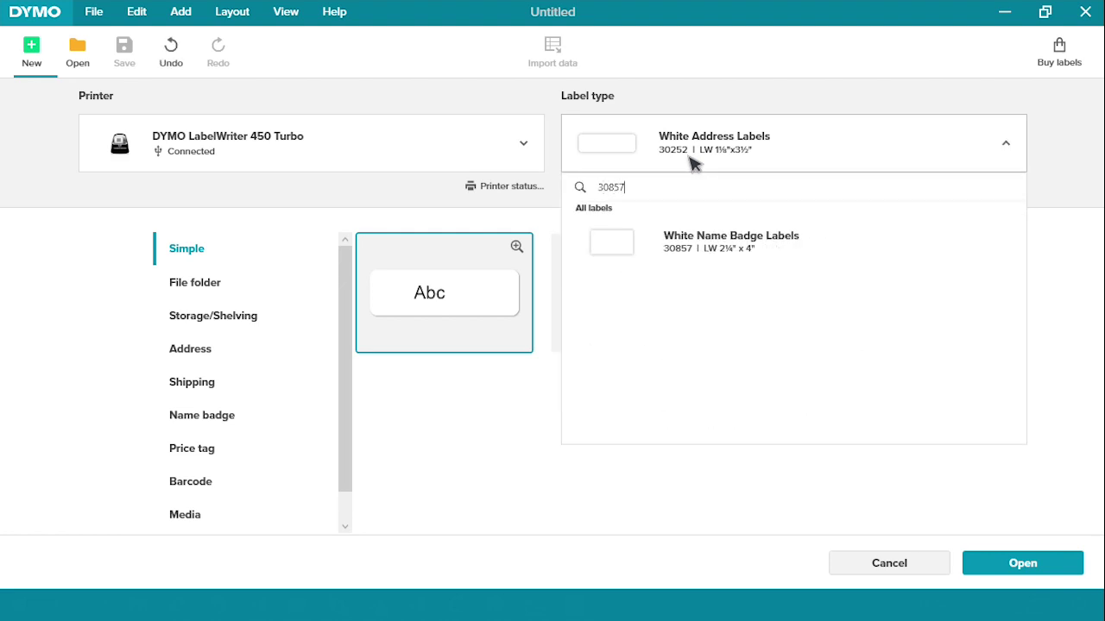
pyautogui.click(690, 242)
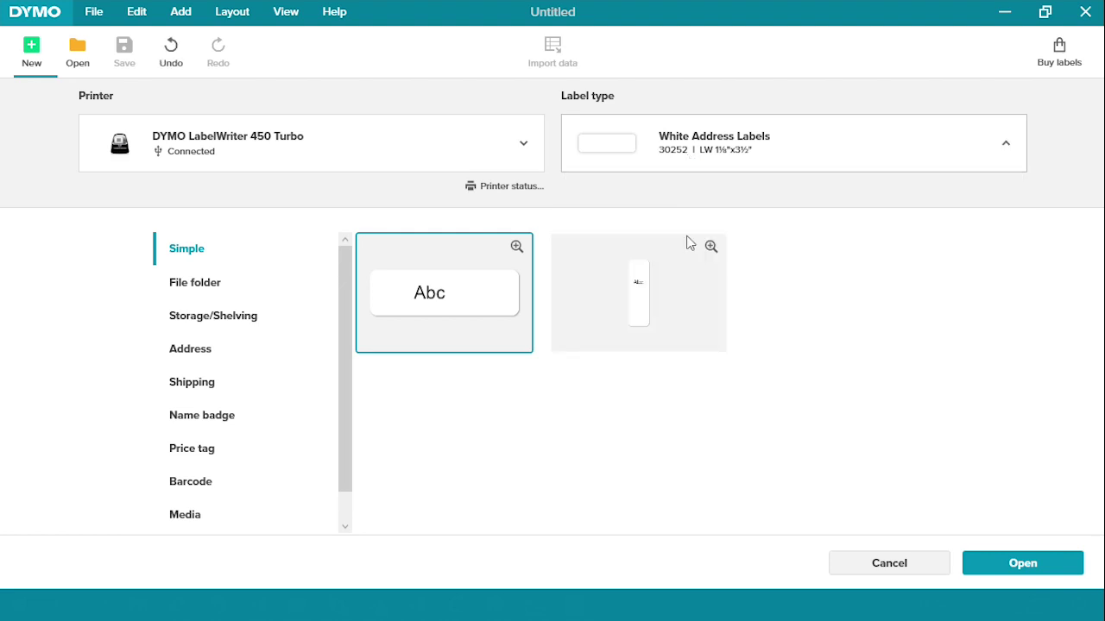
pyautogui.click(237, 423)
pyautogui.click(373, 422)
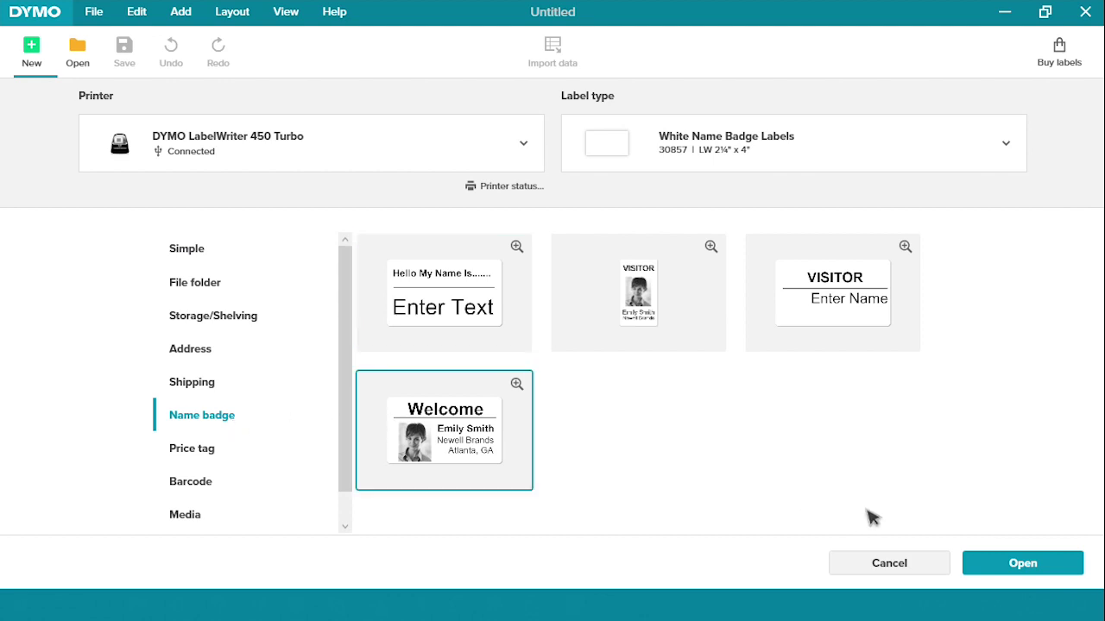
pyautogui.click(1021, 565)
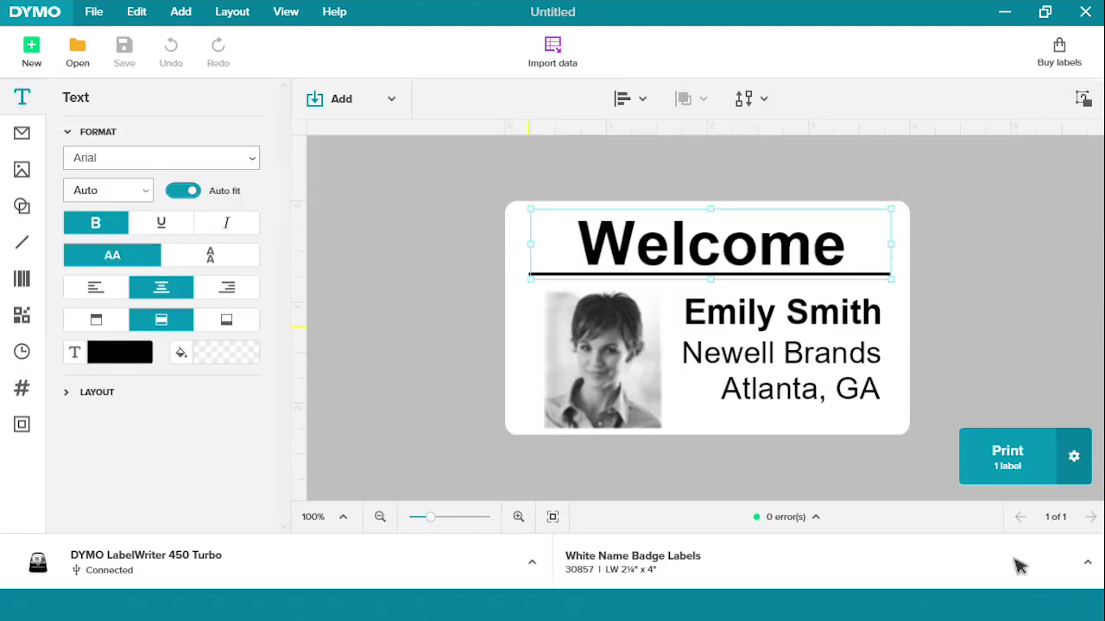
# Step: Replace the badge photo with Sample Image Headshot.jpg and shrink it
pyautogui.click(633, 386)
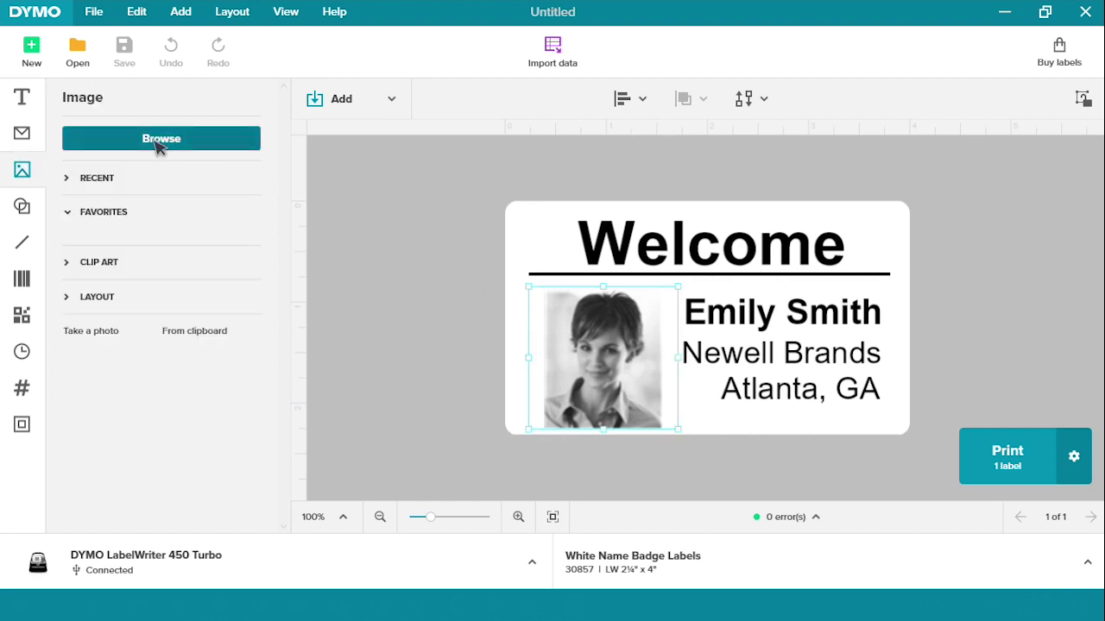
pyautogui.click(158, 140)
pyautogui.click(359, 148)
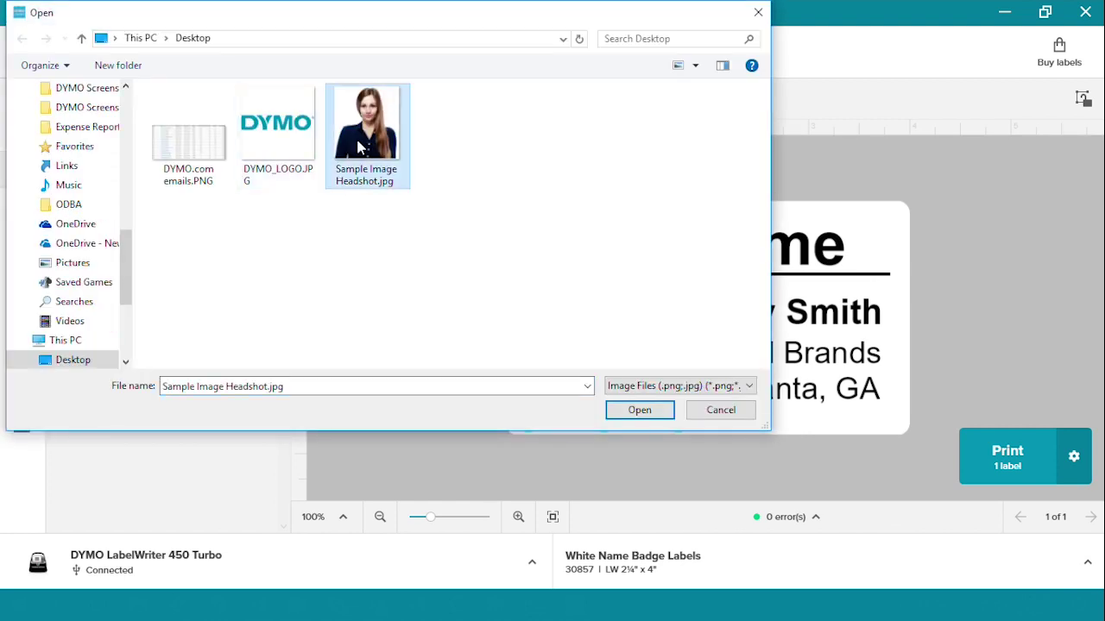
pyautogui.click(641, 412)
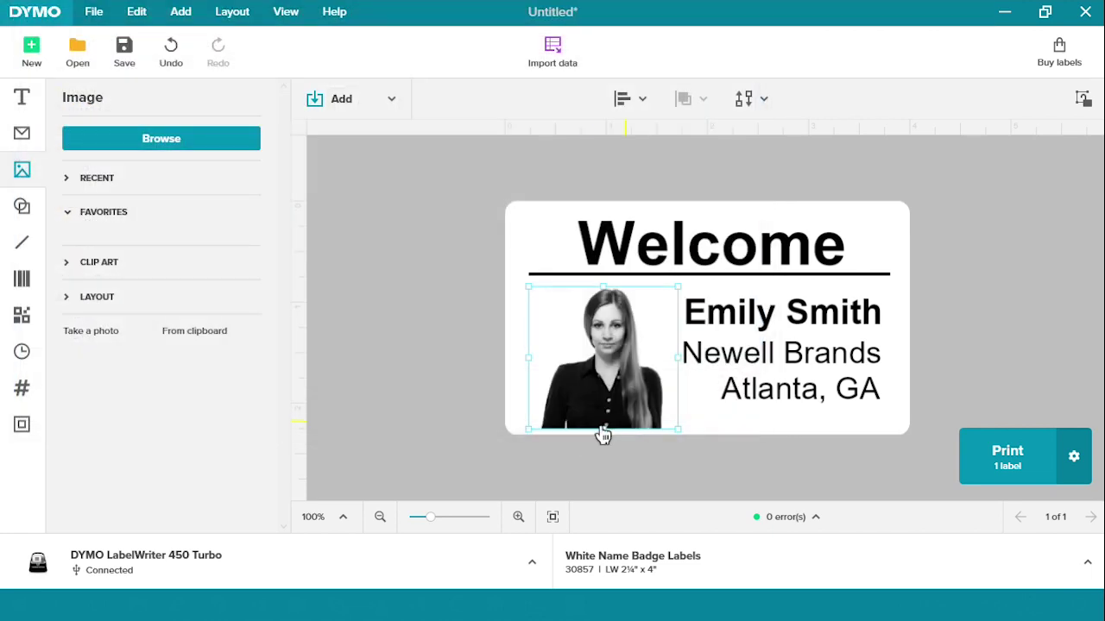
pyautogui.moveTo(526, 429); pyautogui.dragTo(601, 368)
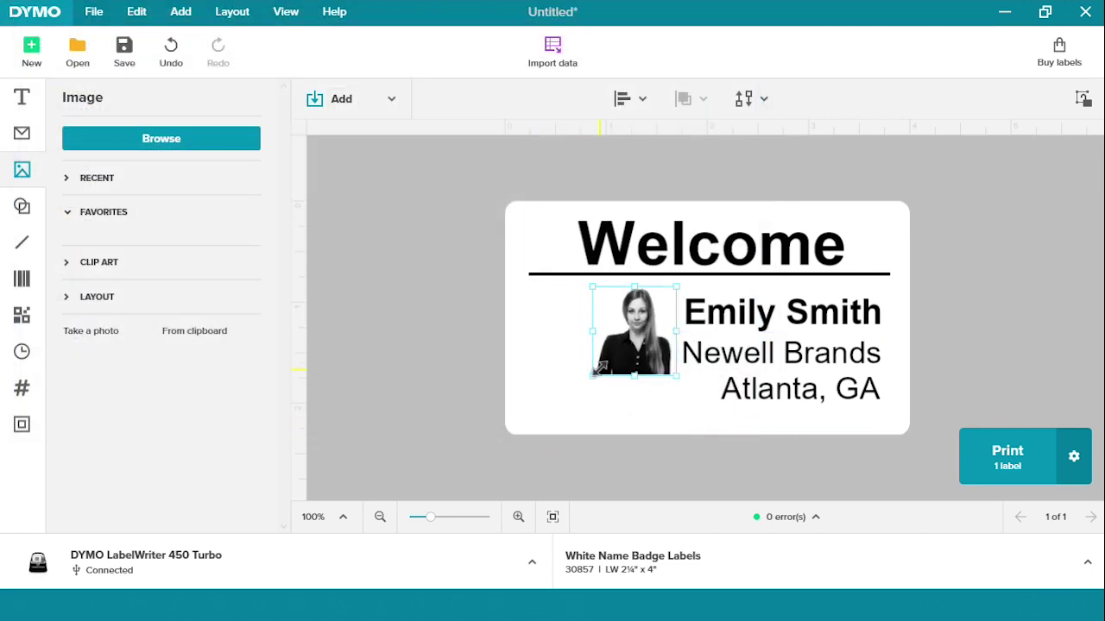
# Step: Replace the badge's name line with a new person's full name
pyautogui.click(739, 321)
pyautogui.click(740, 321)
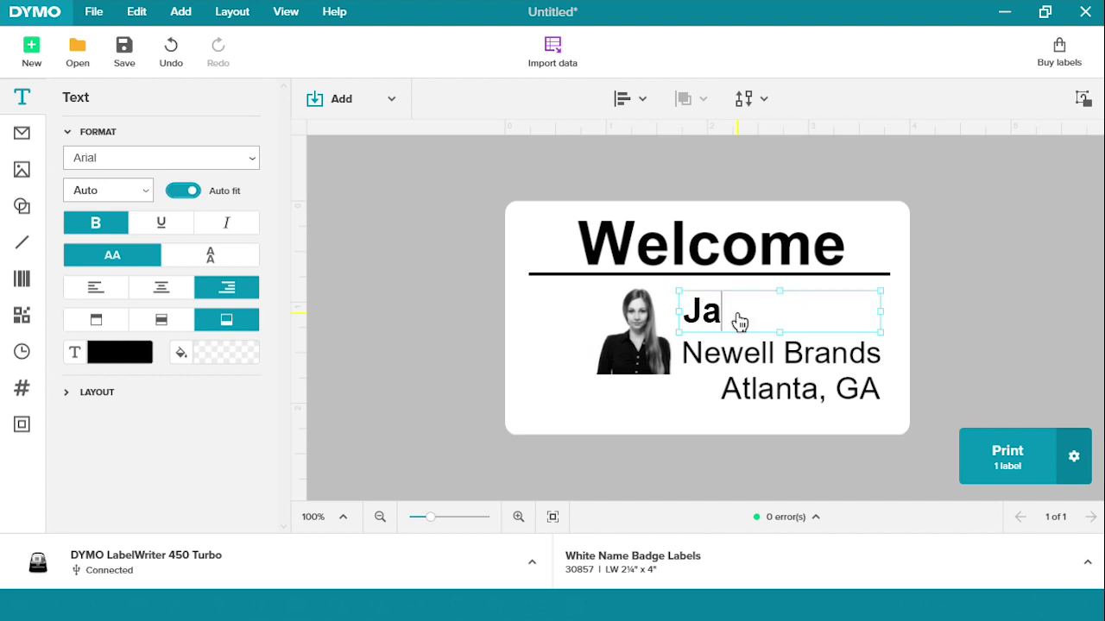
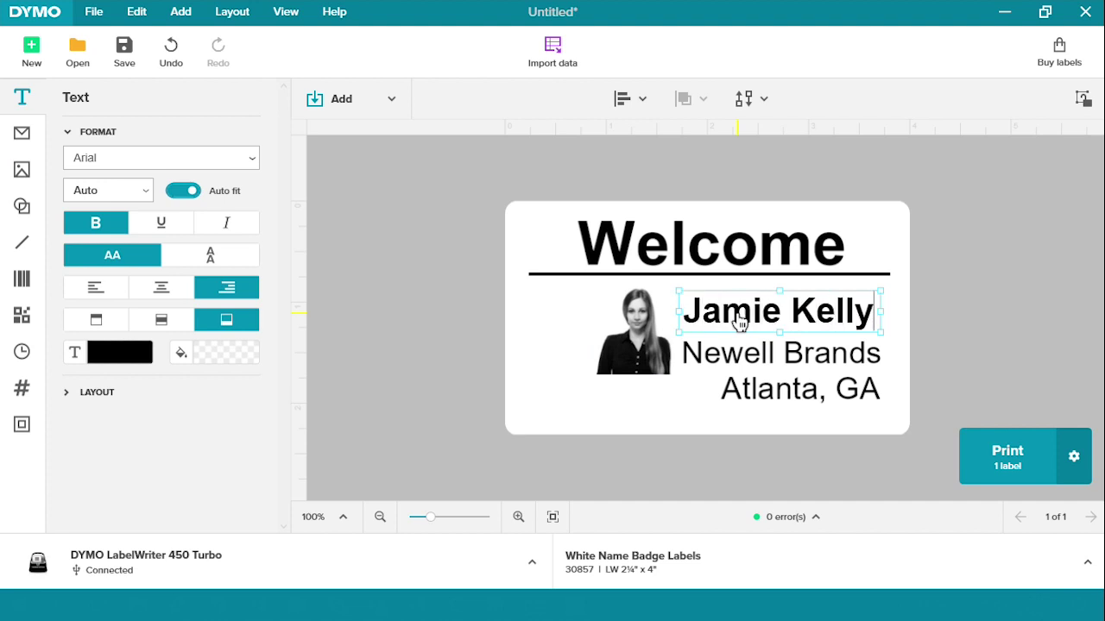
# Step: Add a small QR code in the badge's bottom-left corner below the photo
pyautogui.click(352, 92)
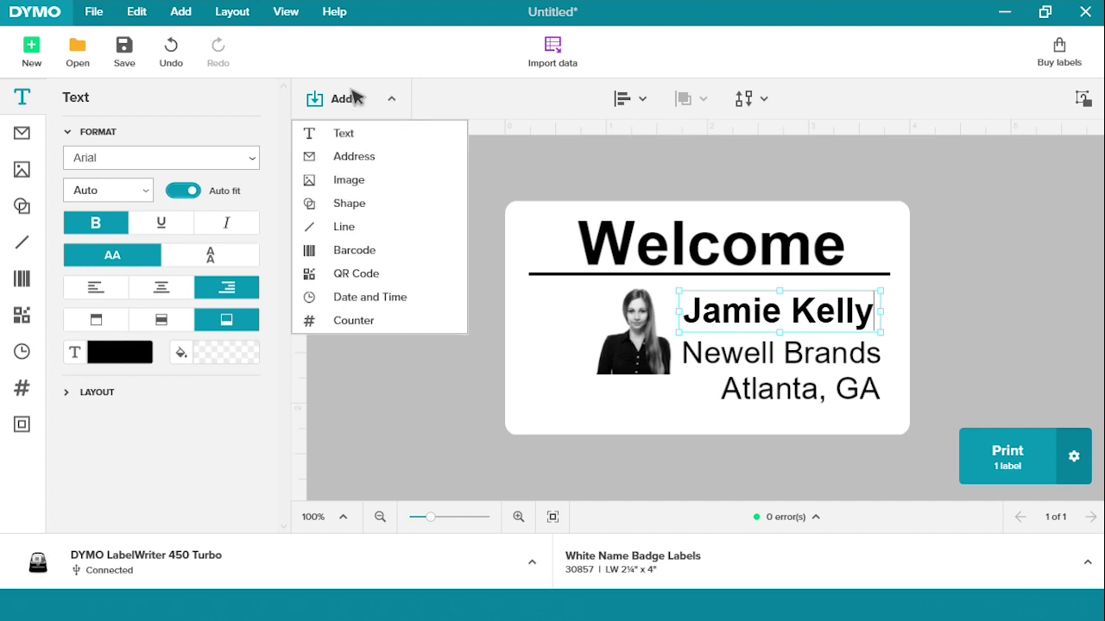
pyautogui.click(384, 274)
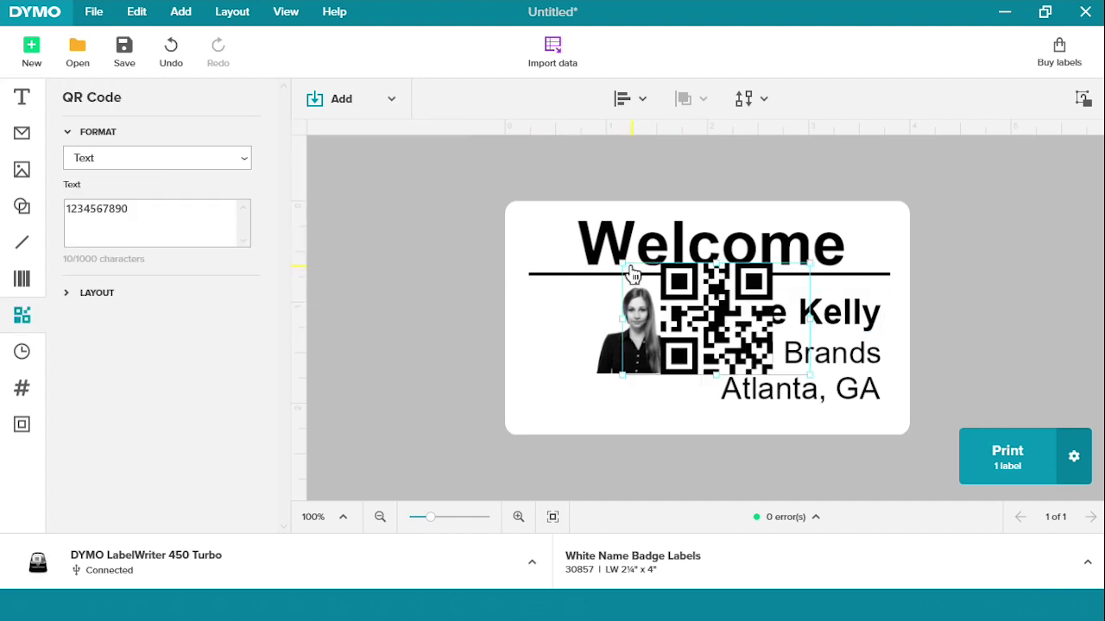
pyautogui.moveTo(620, 259); pyautogui.dragTo(744, 332)
pyautogui.moveTo(786, 370); pyautogui.dragTo(562, 434)
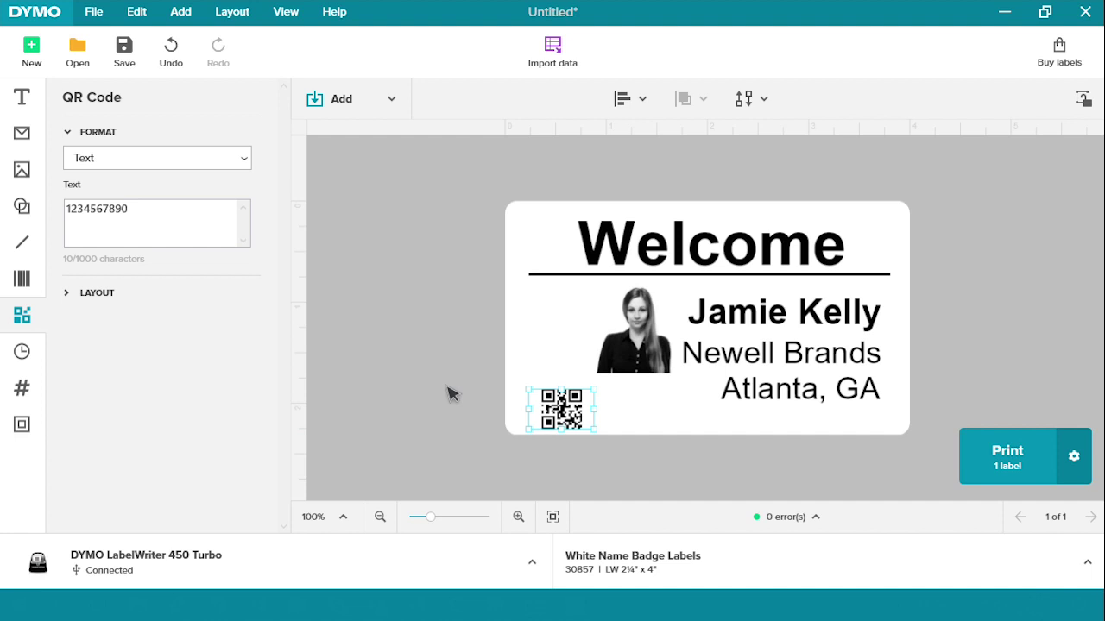
# Step: Set the QR code text to 'I arrived at 10:30am on 12/5/2018.'
pyautogui.click(175, 214)
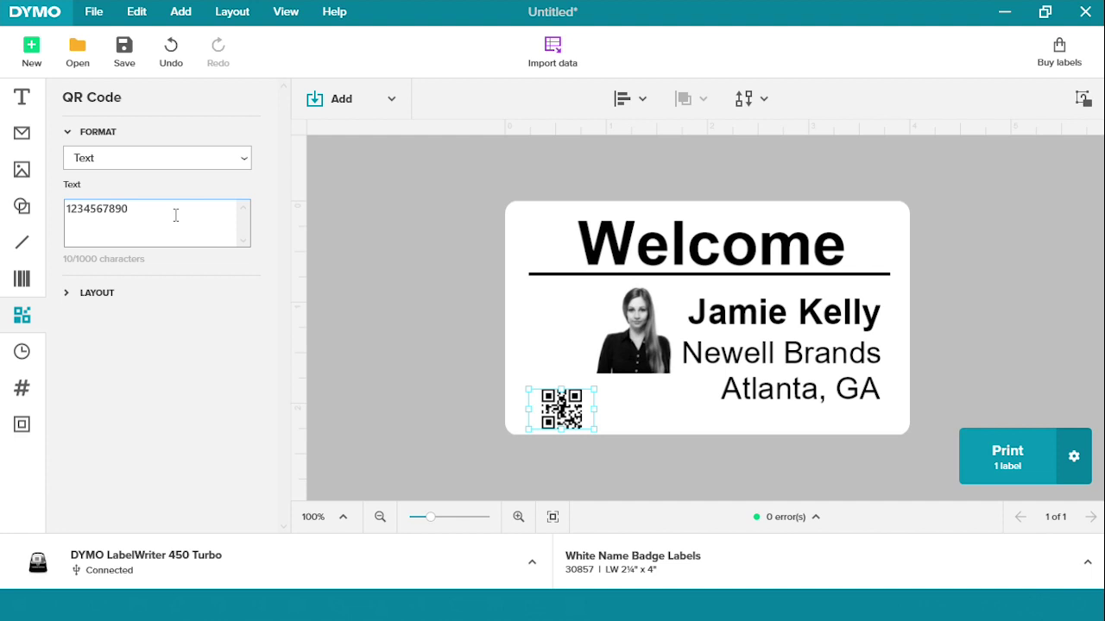
pyautogui.hotkey('ctrl', 'a')
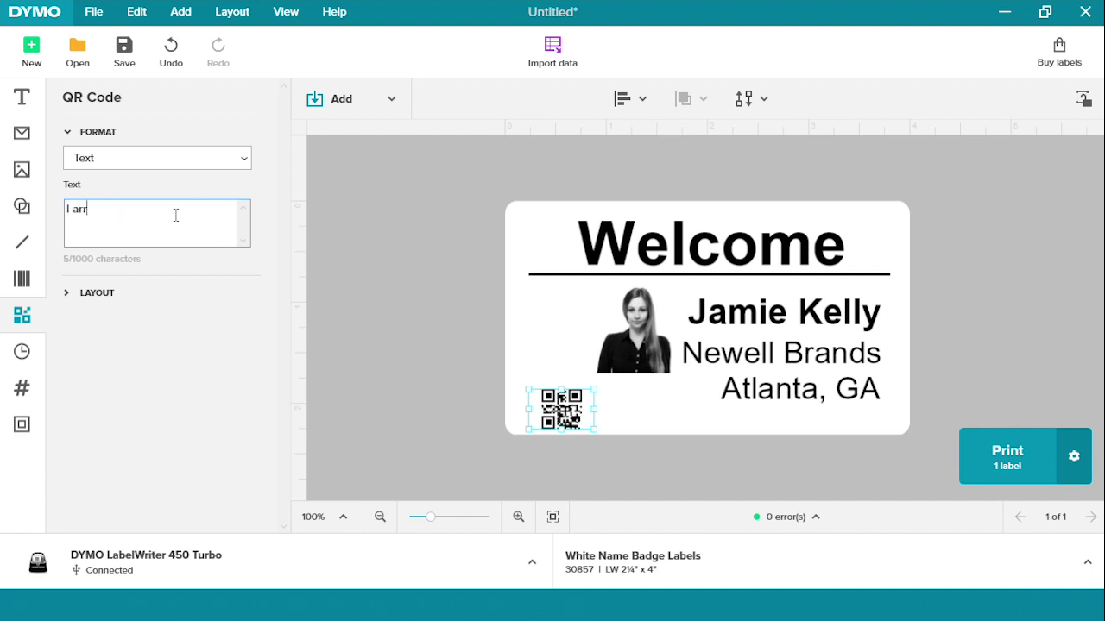
pyautogui.write('ived at 1')
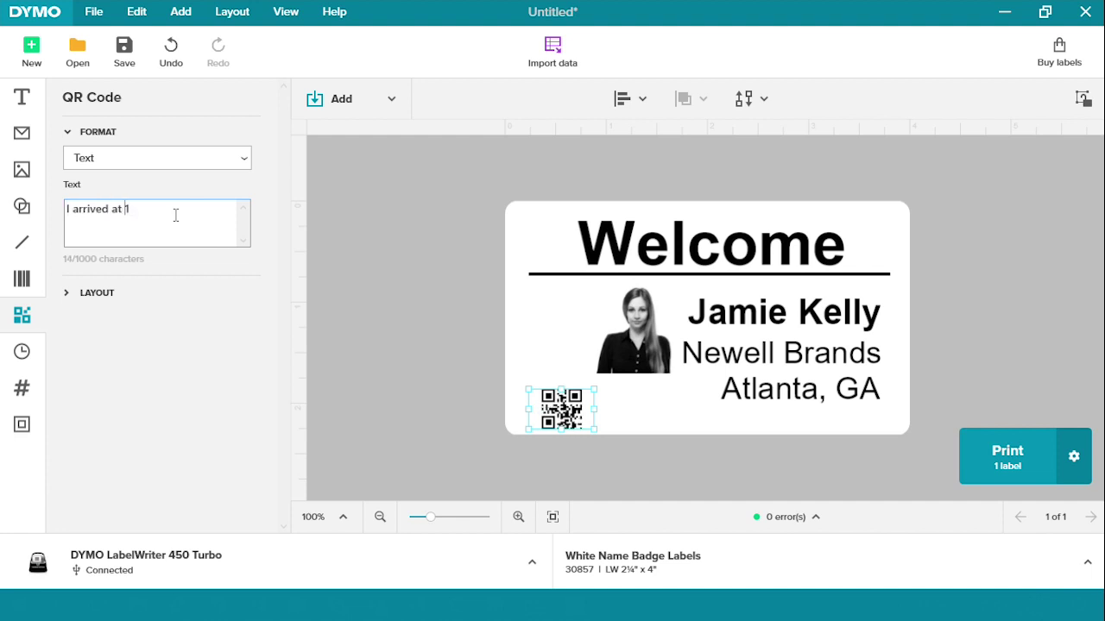
pyautogui.write('0:30am o')
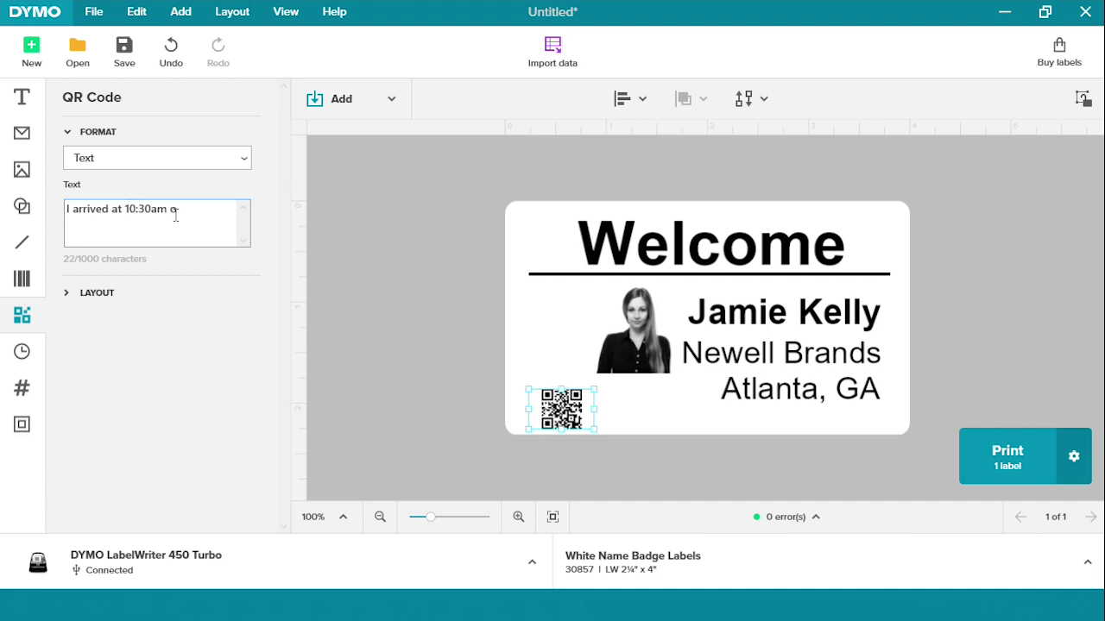
pyautogui.write('n 12/5/2018.')
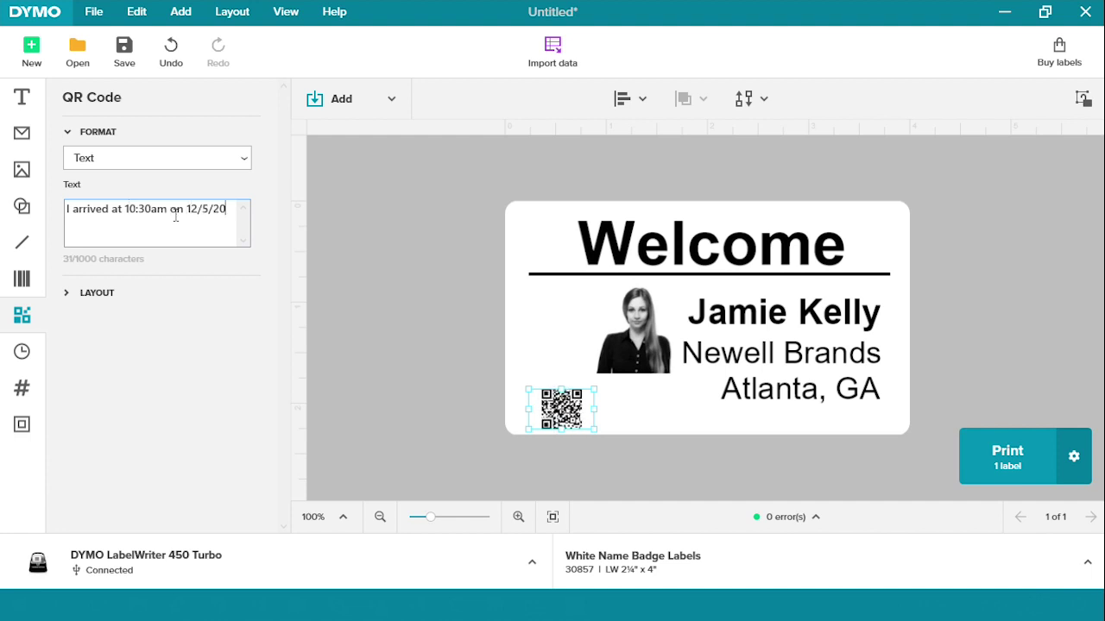